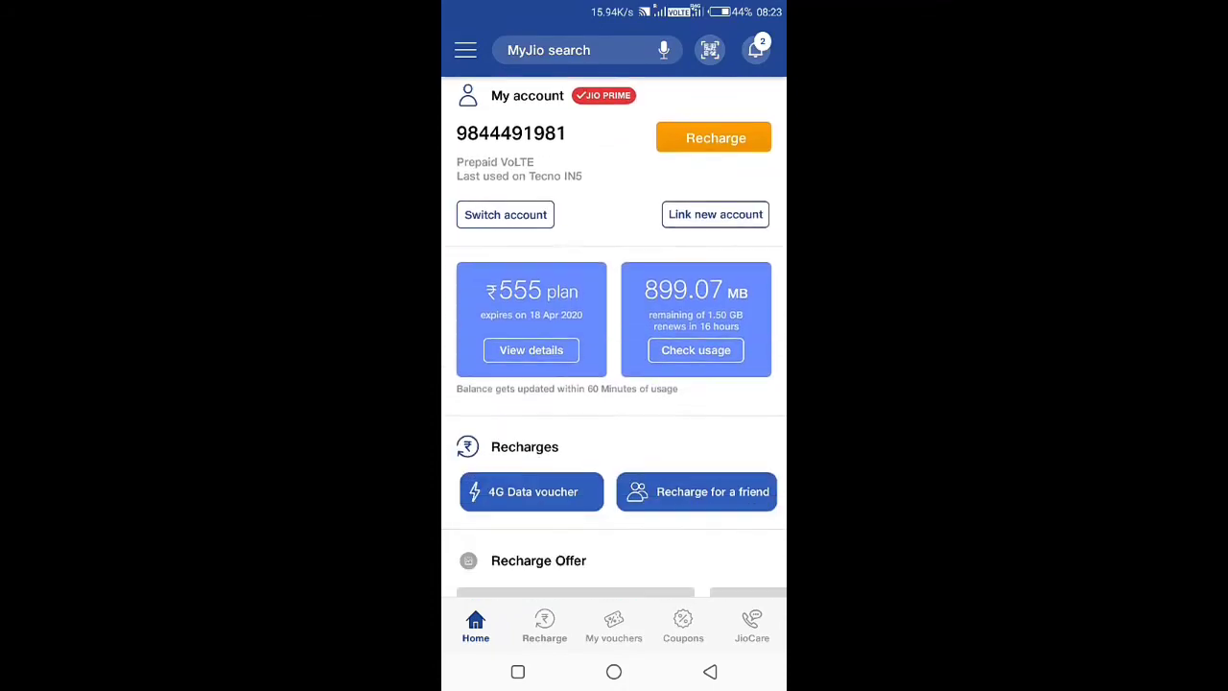
Step: Review the MyJio plan, data balance and recharge options, then return to the home screen
scroll(614, 383, up, 3)
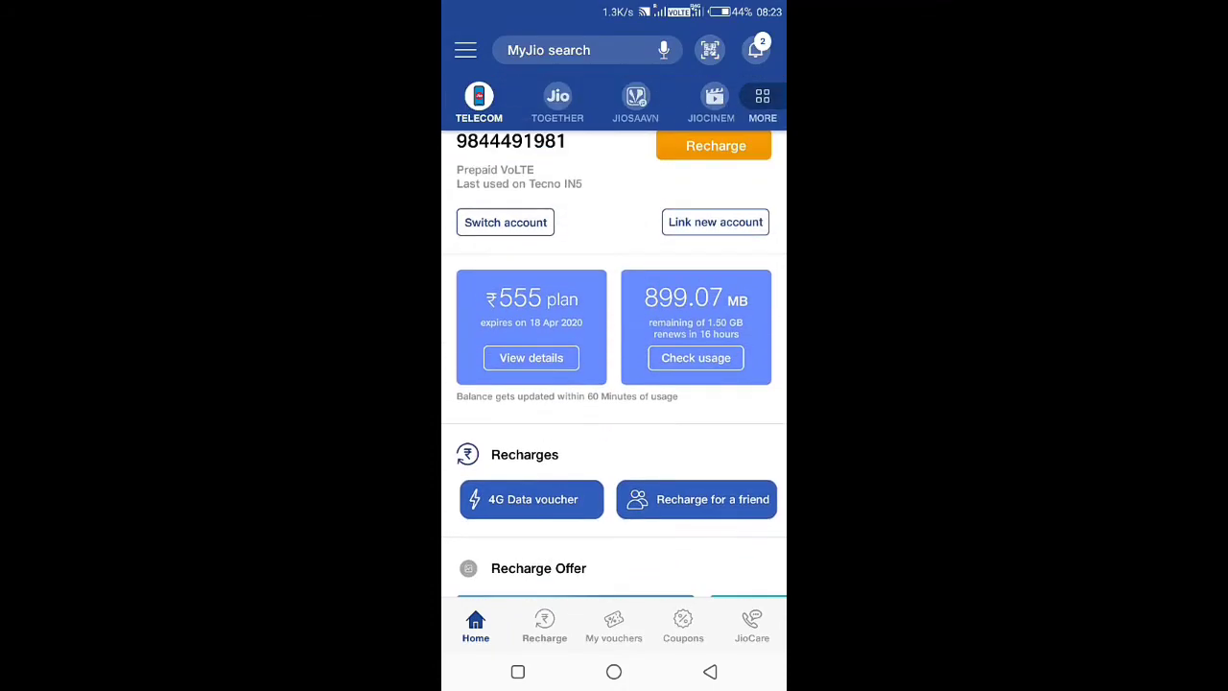
scroll(614, 384, down, 10)
scroll(613, 384, up, 10)
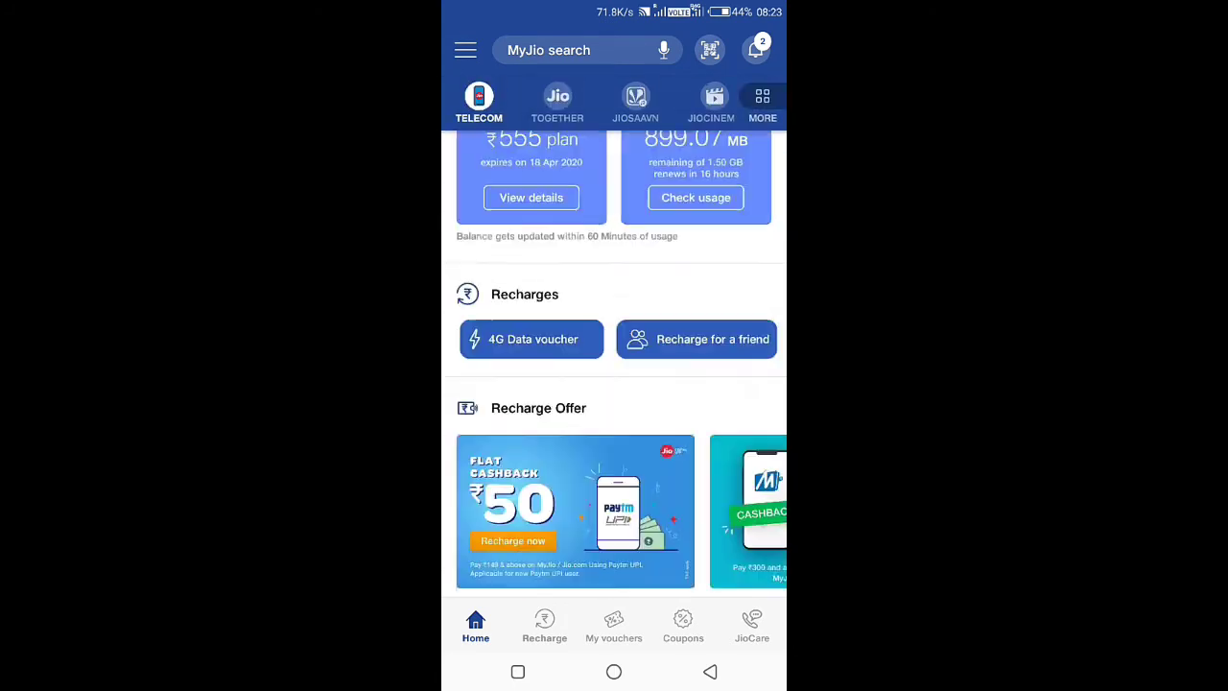
scroll(614, 384, up, 3)
scroll(614, 384, down, 3)
scroll(614, 384, down, 3)
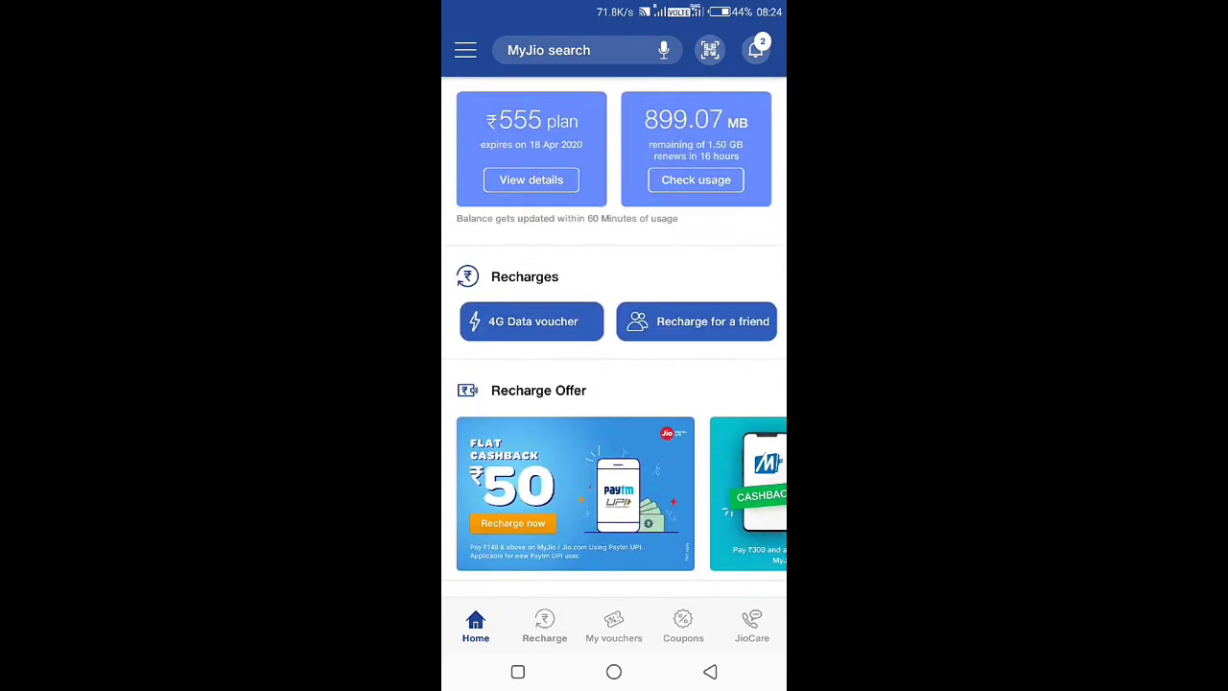
scroll(614, 383, down, 5)
scroll(614, 384, up, 5)
scroll(614, 384, up, 2)
scroll(614, 384, up, 3)
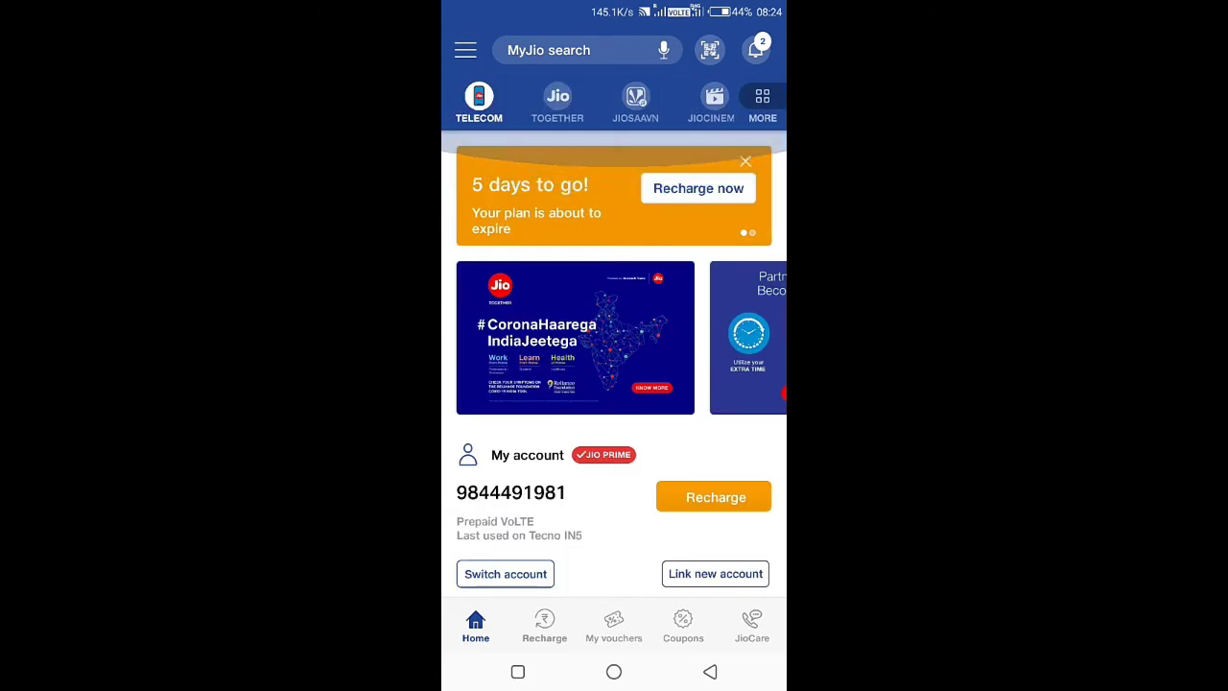
scroll(613, 383, down, 8)
scroll(614, 383, down, 4)
scroll(614, 384, up, 1)
scroll(614, 384, up, 4)
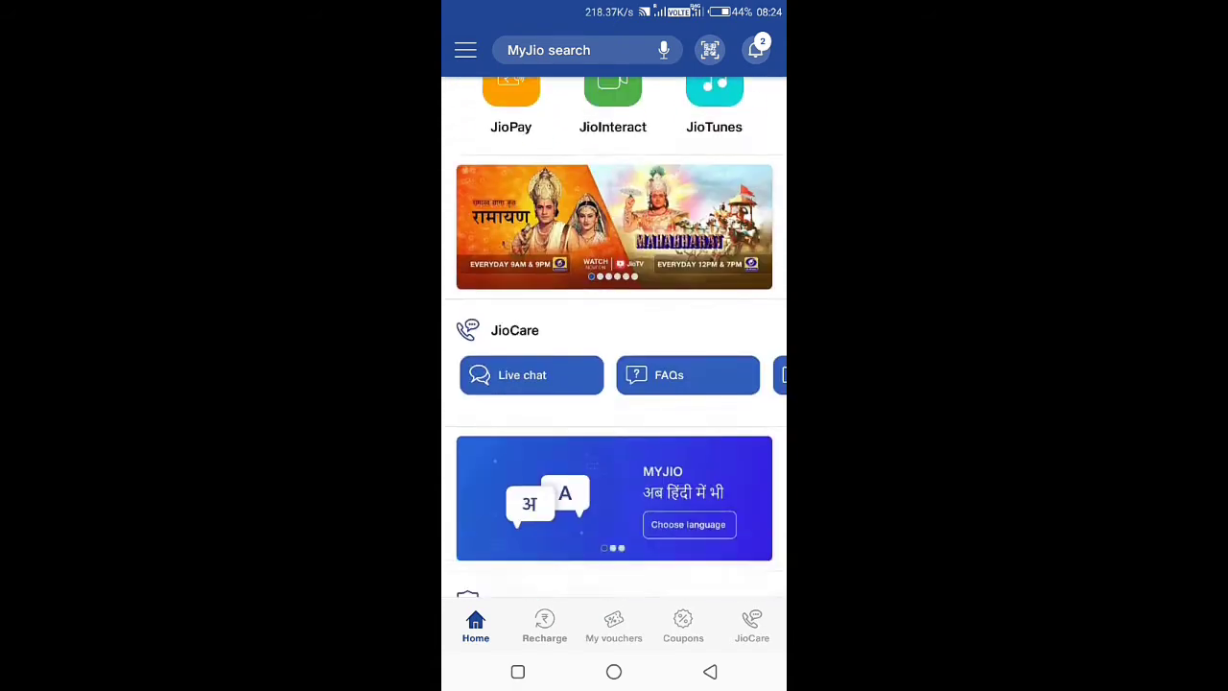
scroll(614, 383, down, 3)
scroll(613, 384, up, 8)
scroll(614, 384, down, 5)
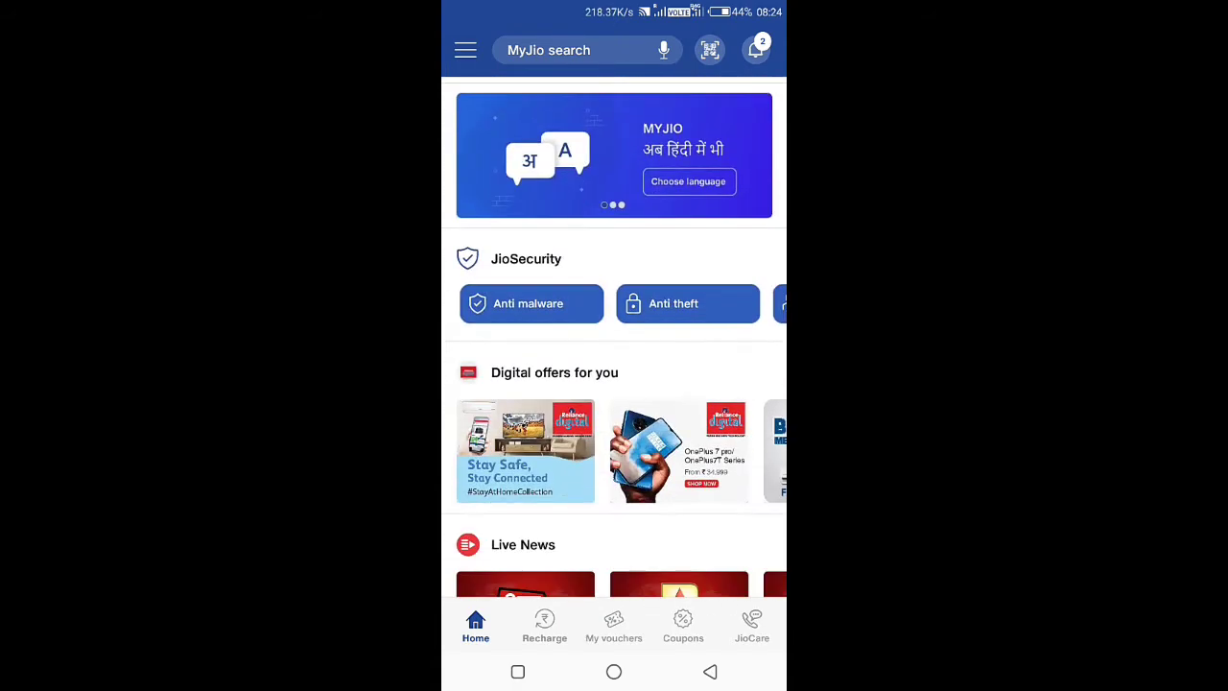
scroll(614, 383, up, 3)
scroll(614, 384, down, 6)
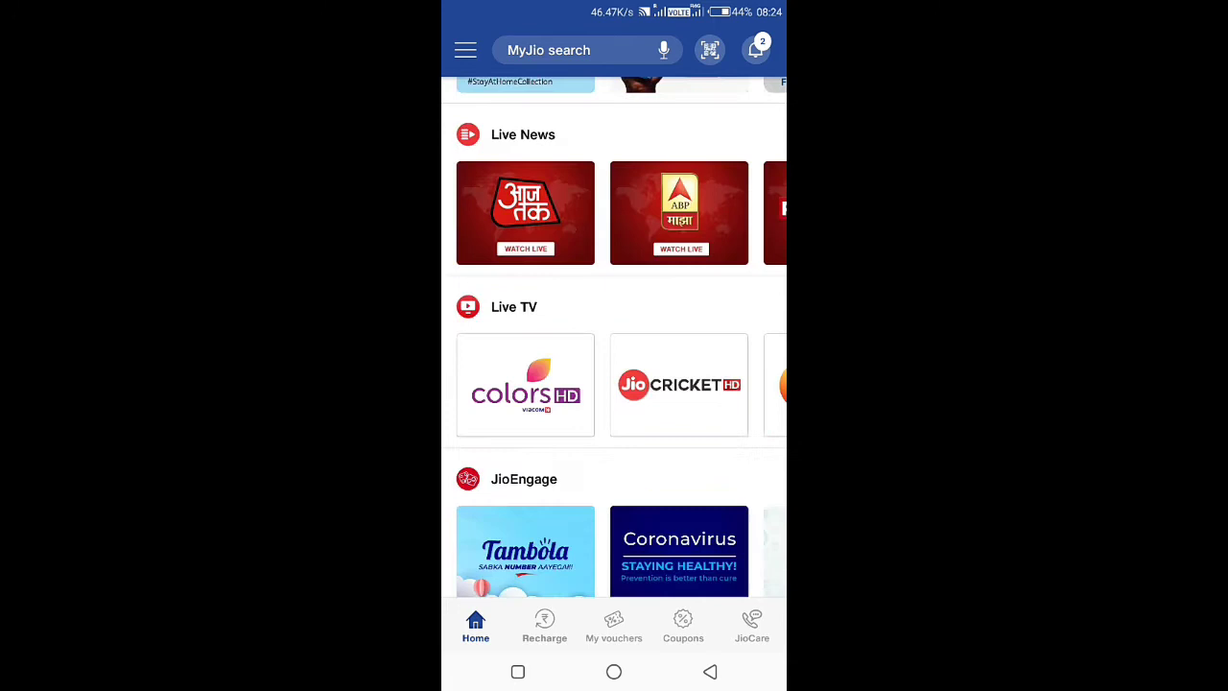
scroll(614, 384, down, 2)
scroll(614, 383, up, 5)
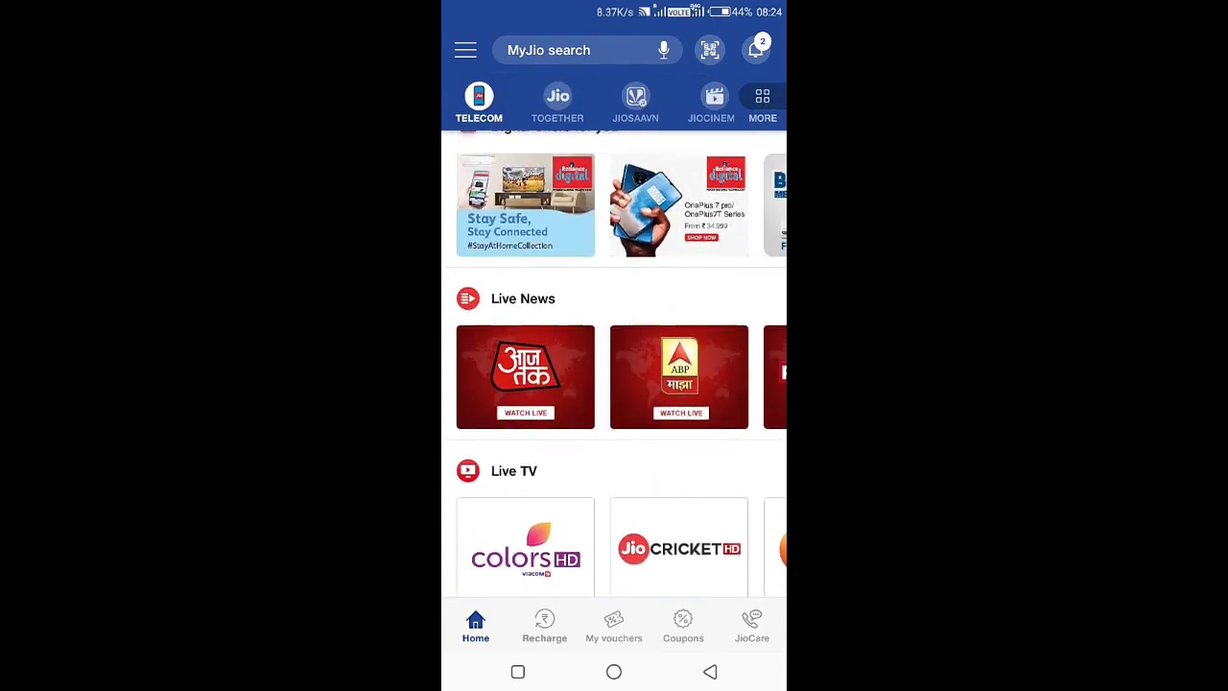
scroll(614, 383, up, 2)
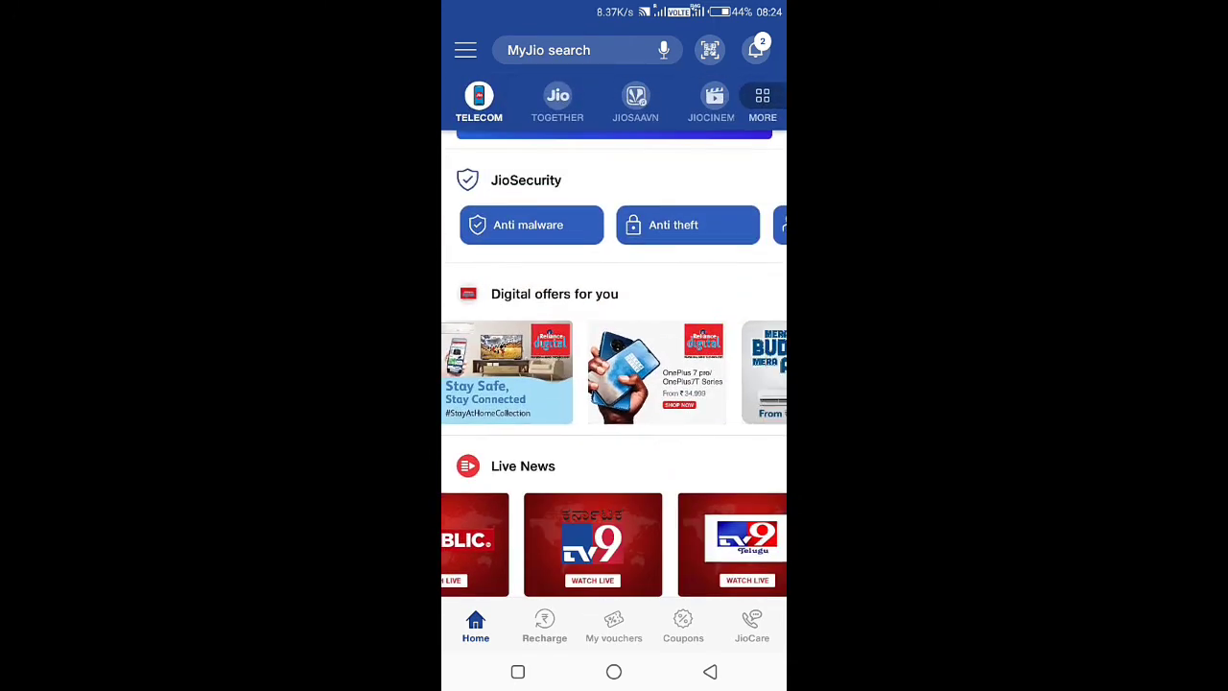
scroll(614, 384, up, 1)
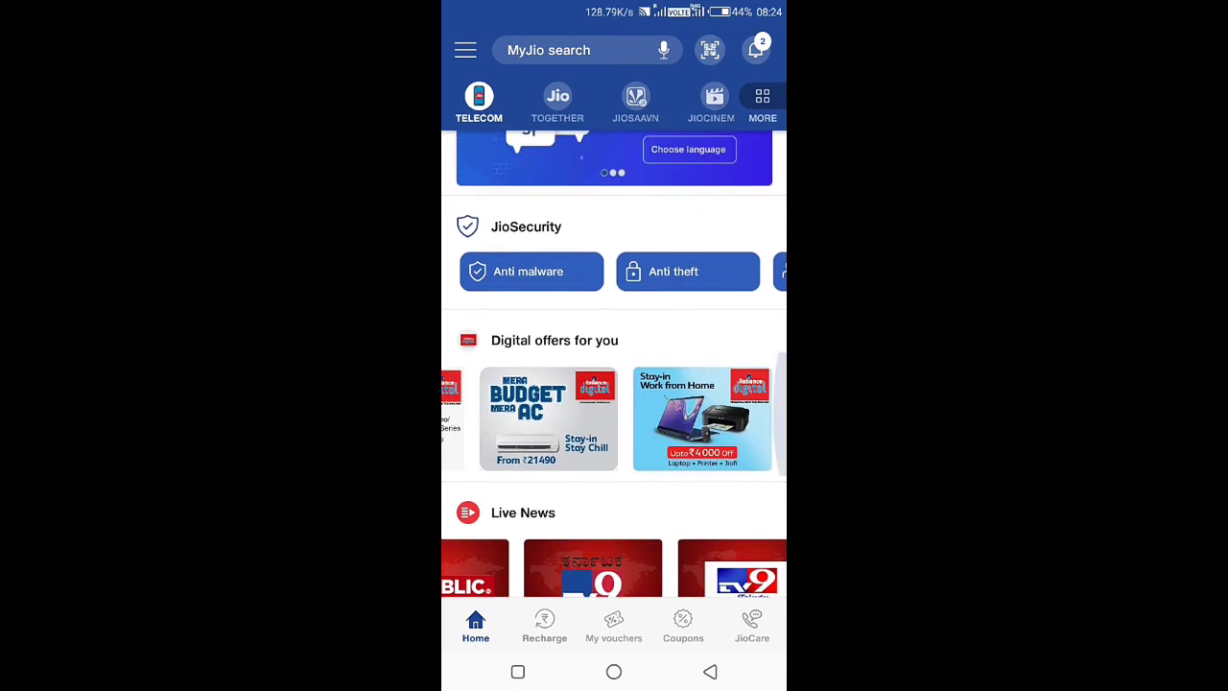
scroll(613, 384, up, 3)
scroll(614, 364, up, 1)
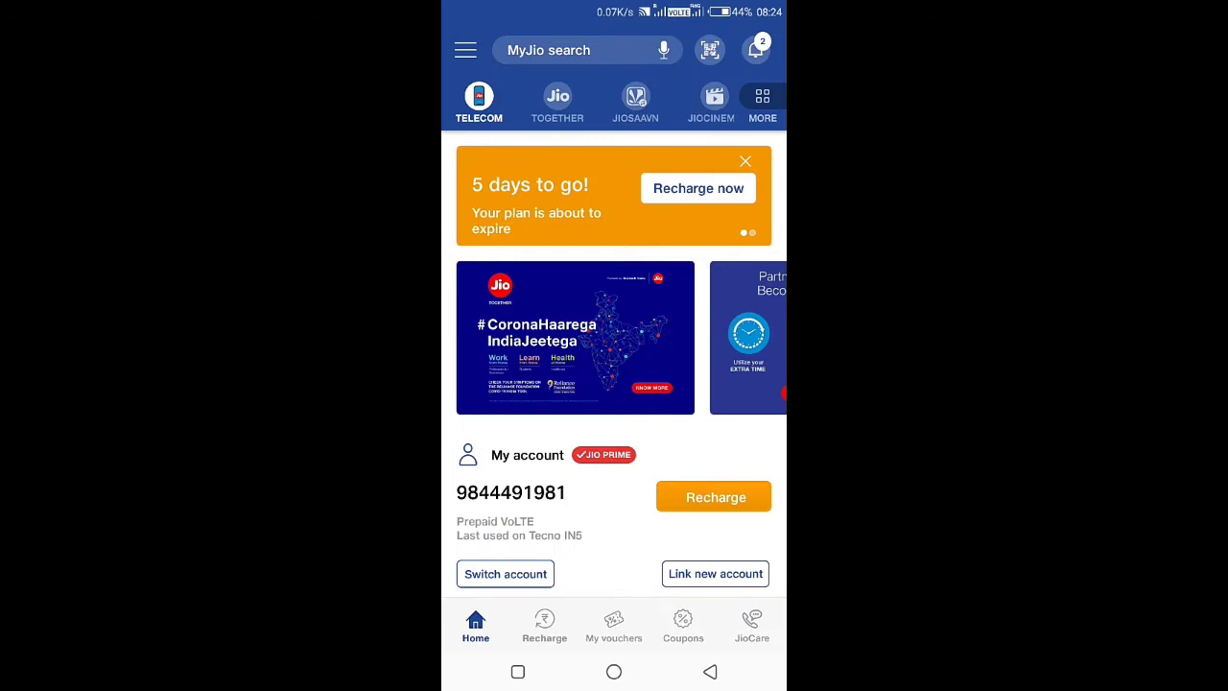
scroll(614, 383, down, 5)
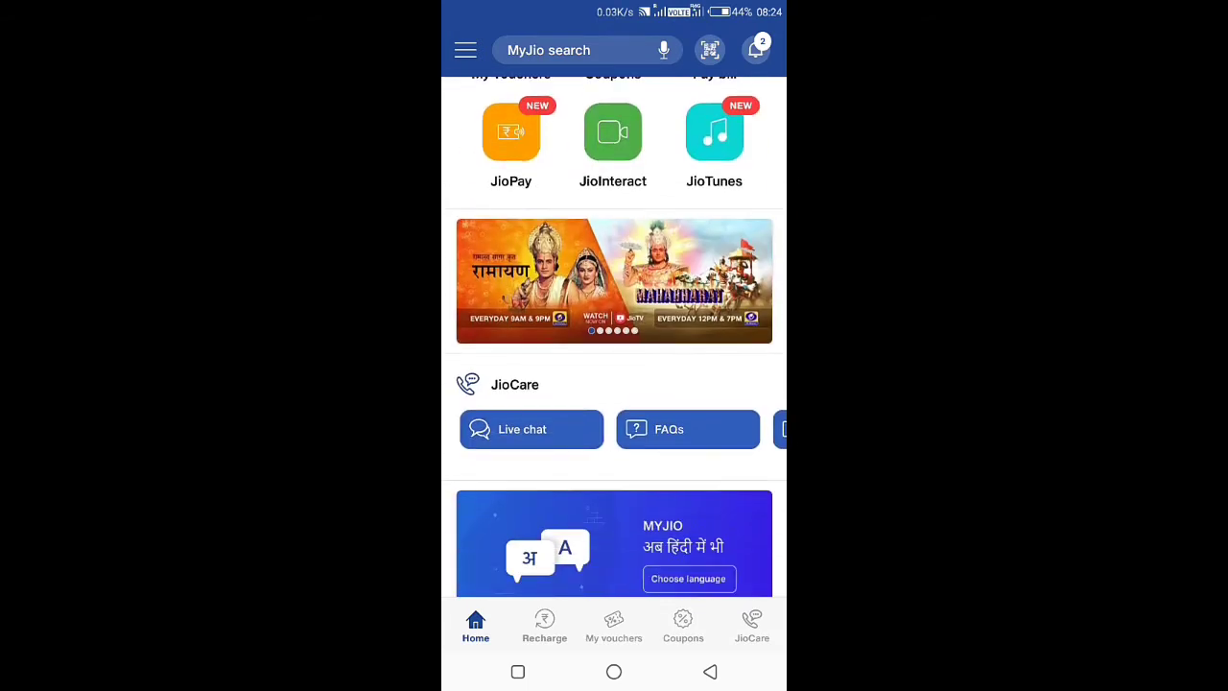
scroll(614, 384, down, 5)
scroll(613, 384, up, 5)
scroll(614, 383, up, 3)
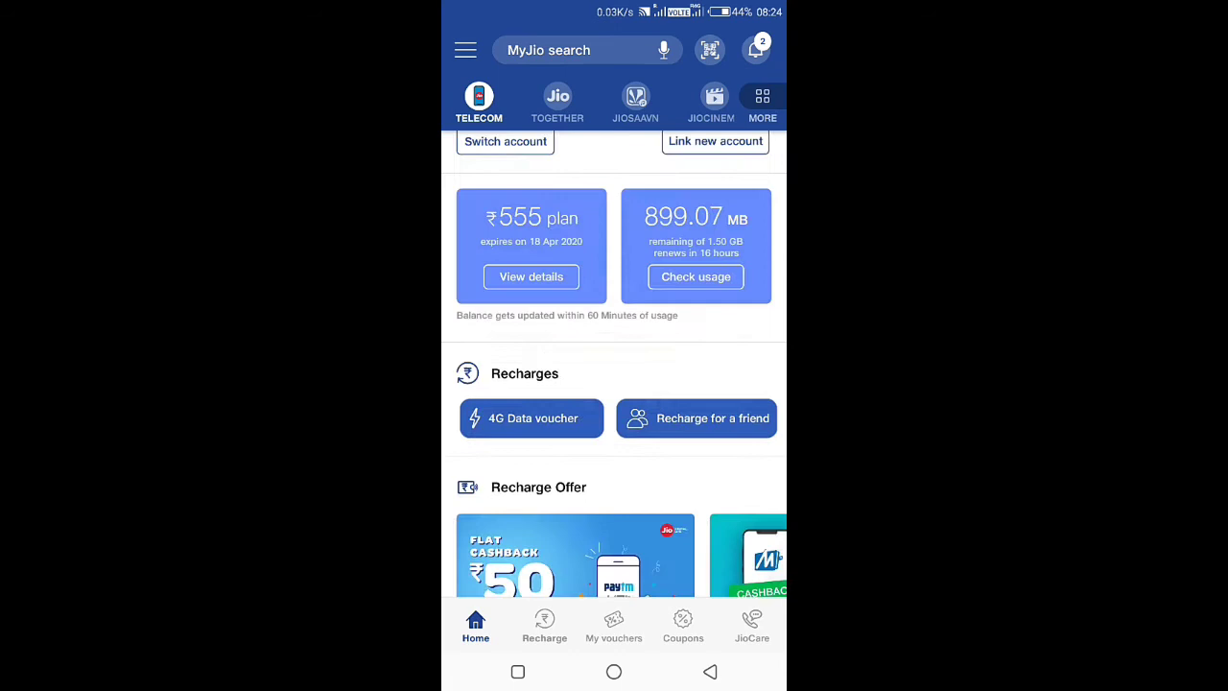
scroll(613, 365, up, 5)
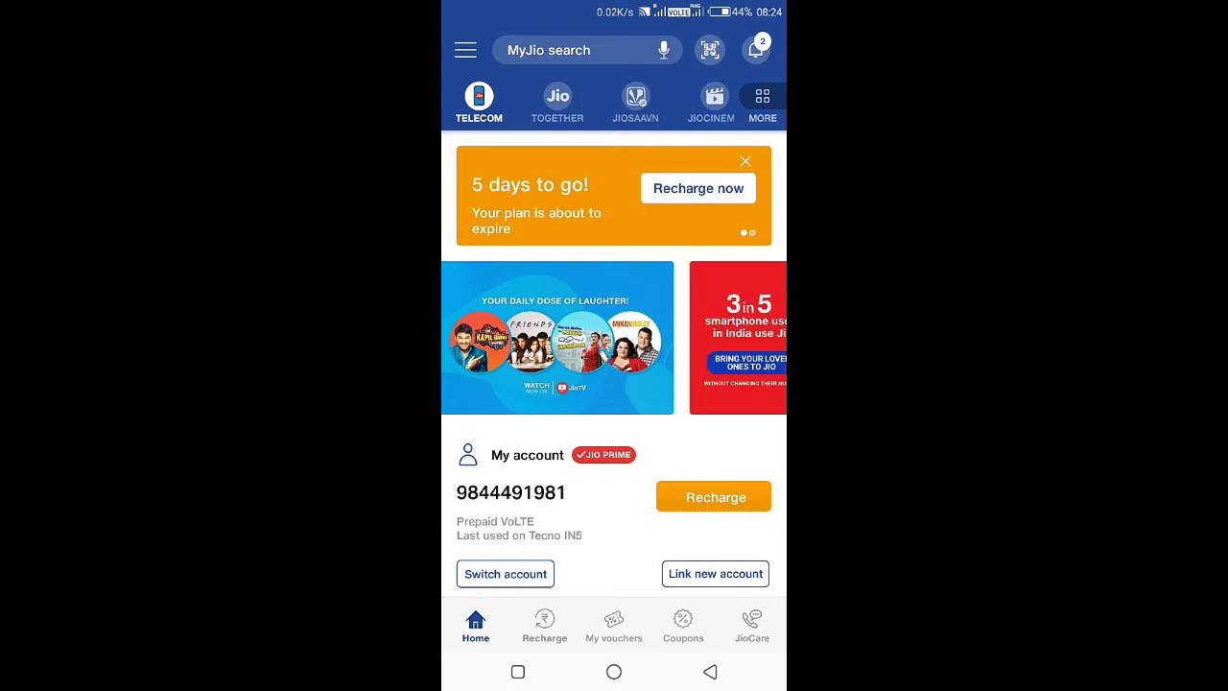
click(614, 672)
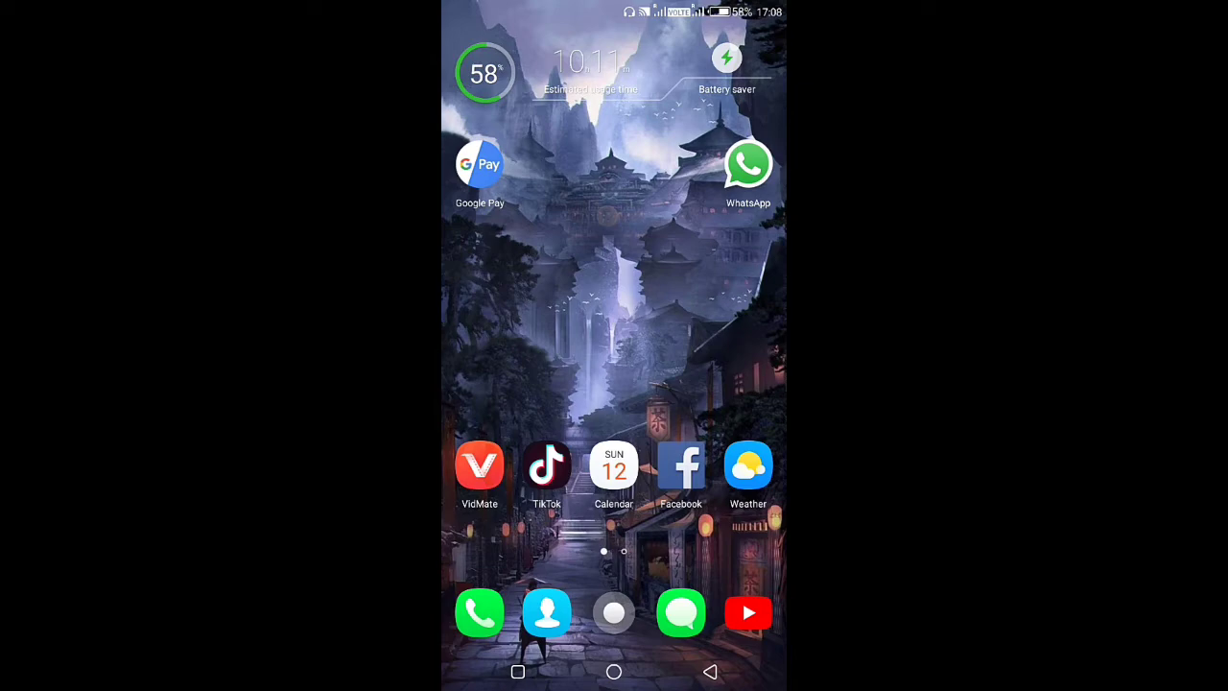
Step: Go from the app drawer to Settings > More > Cellular networks
click(614, 612)
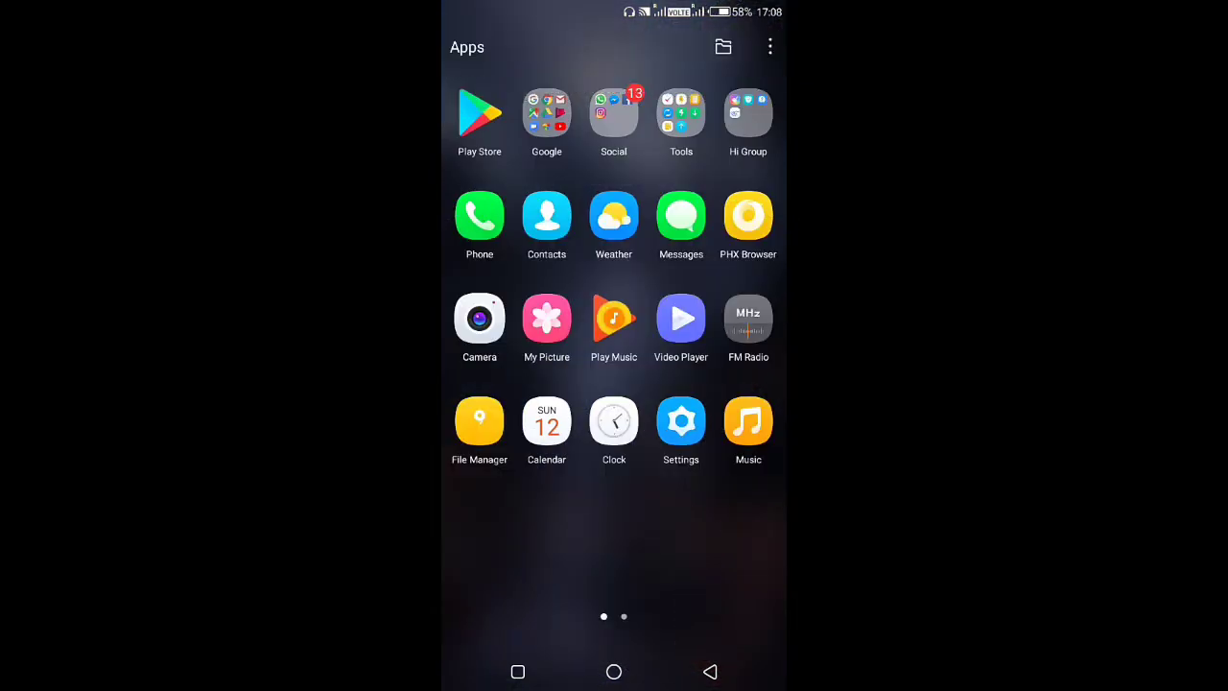
click(681, 421)
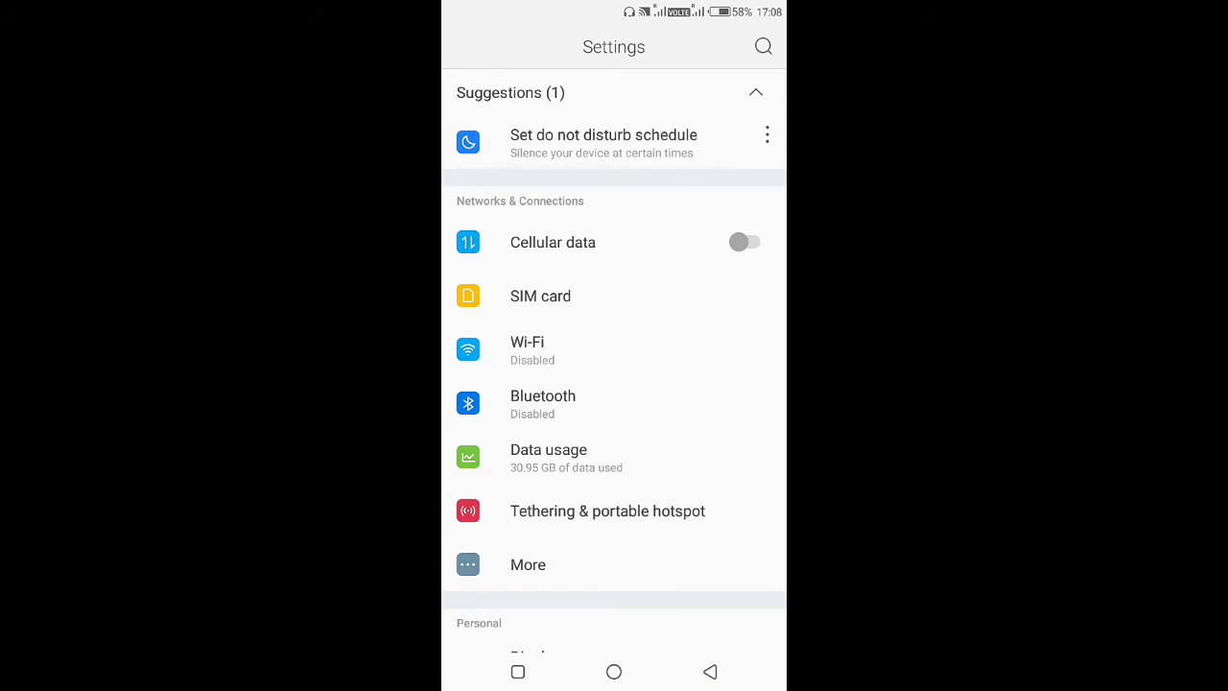
scroll(614, 364, down, 3)
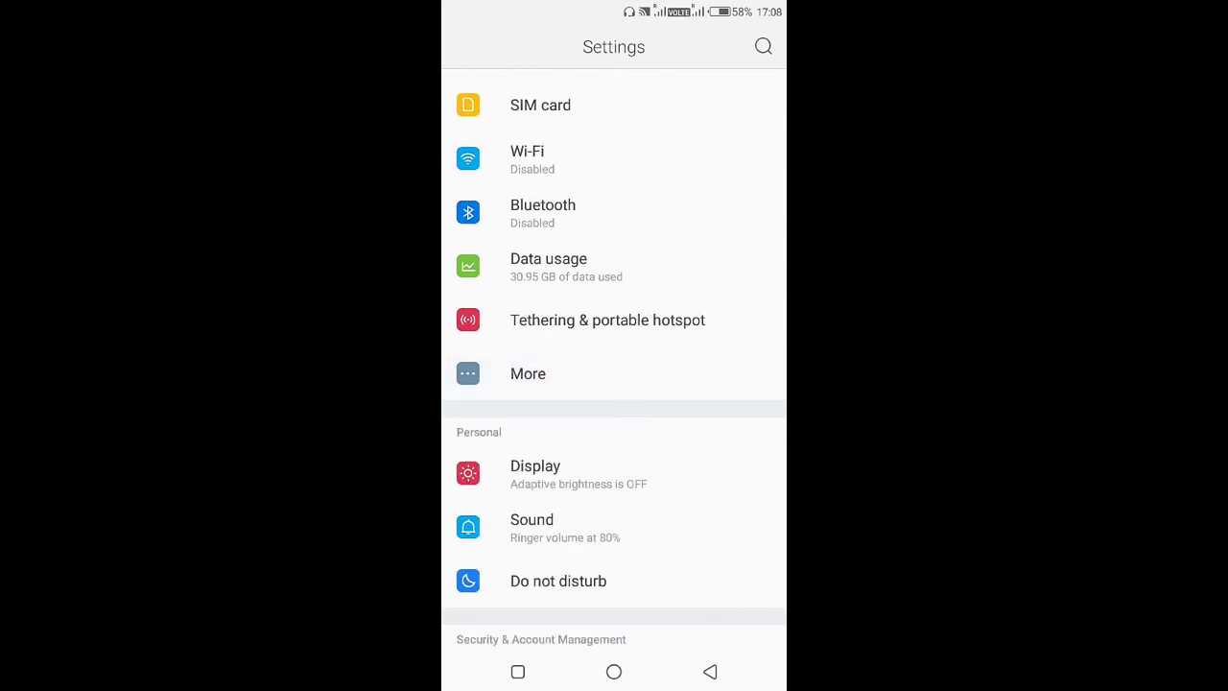
click(528, 373)
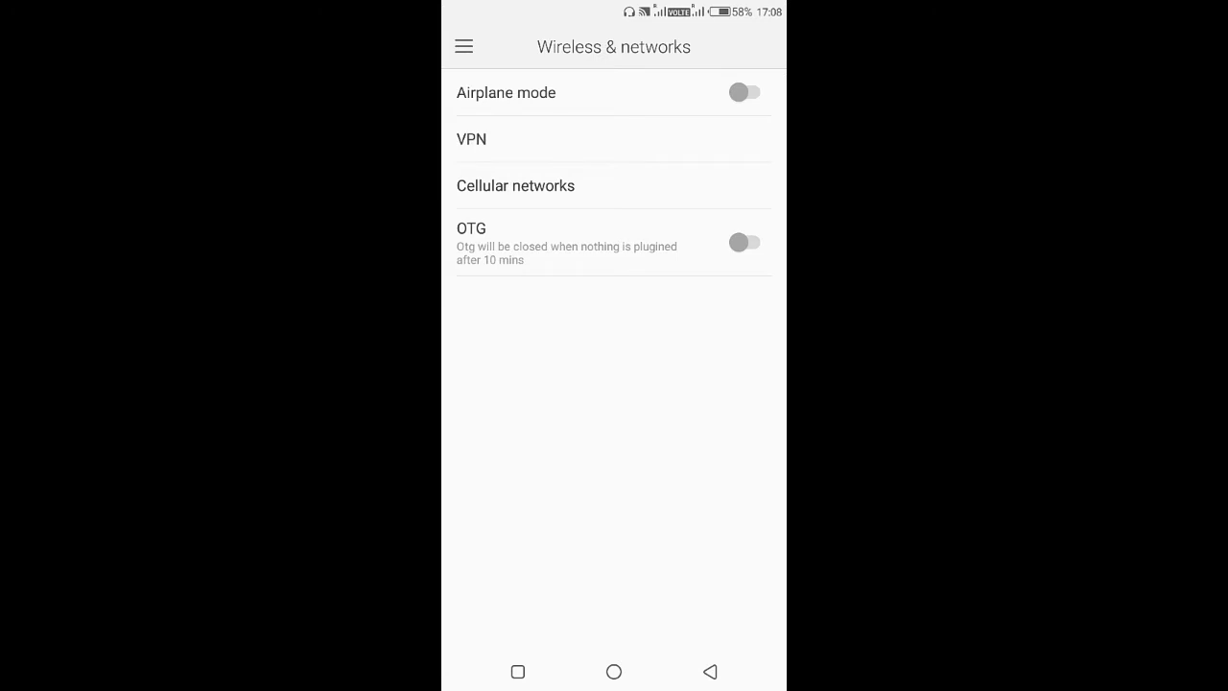
click(515, 185)
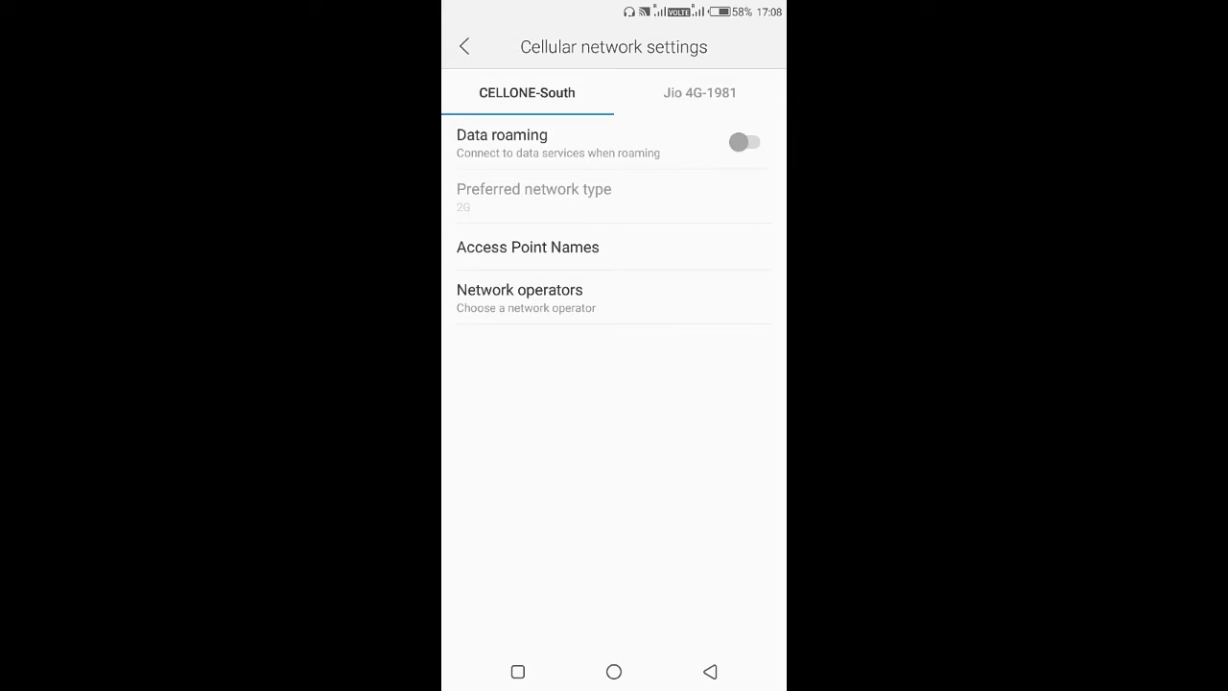
Step: Start a new APN for the Jio 4G SIM from its Access Point Names menu
click(699, 92)
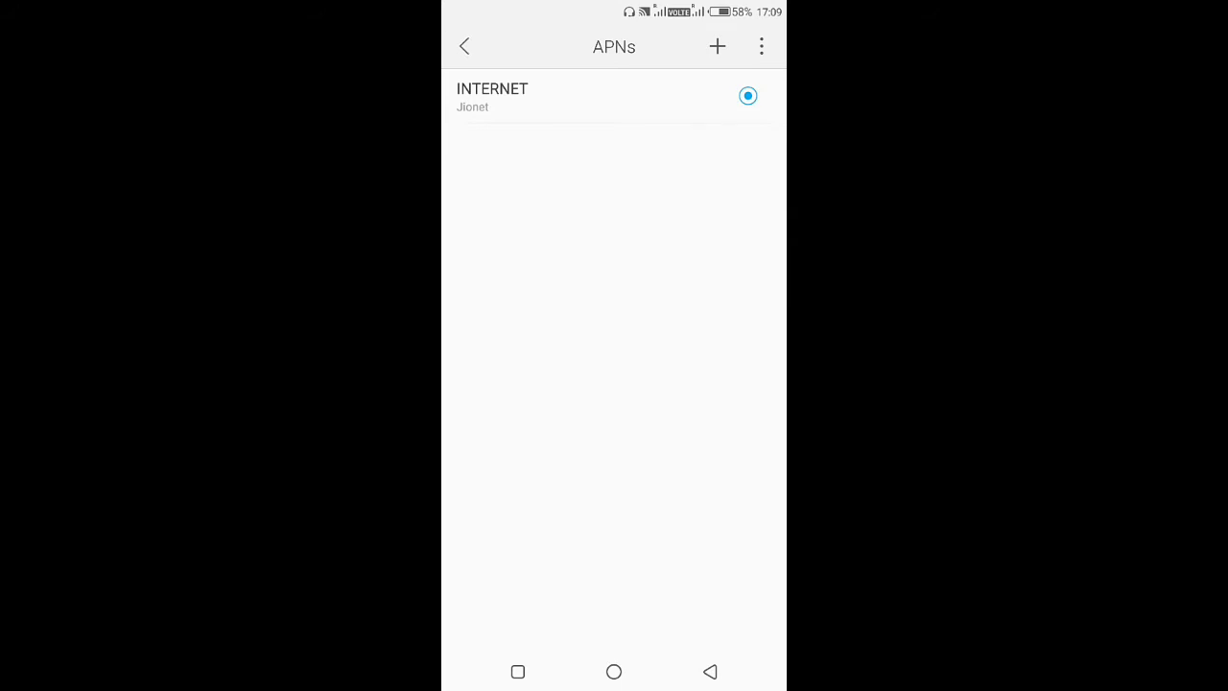
click(717, 46)
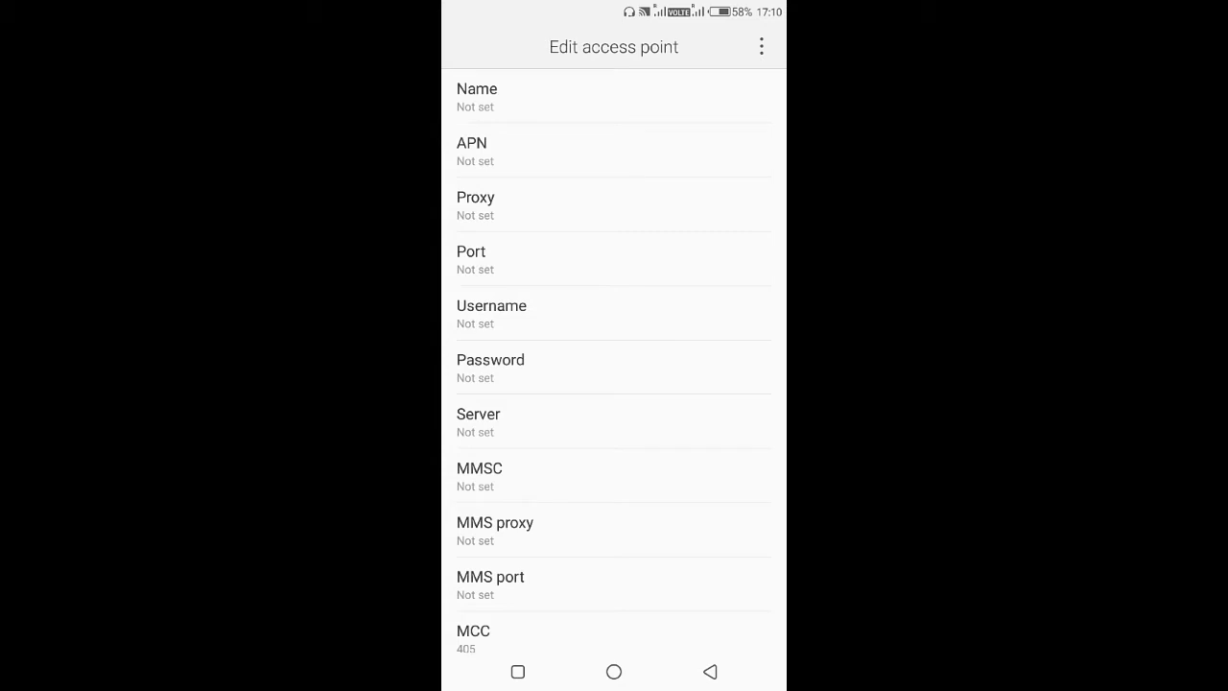
Step: Enter 'Ninja XT14' as the access point name, with XT capitalised
click(477, 96)
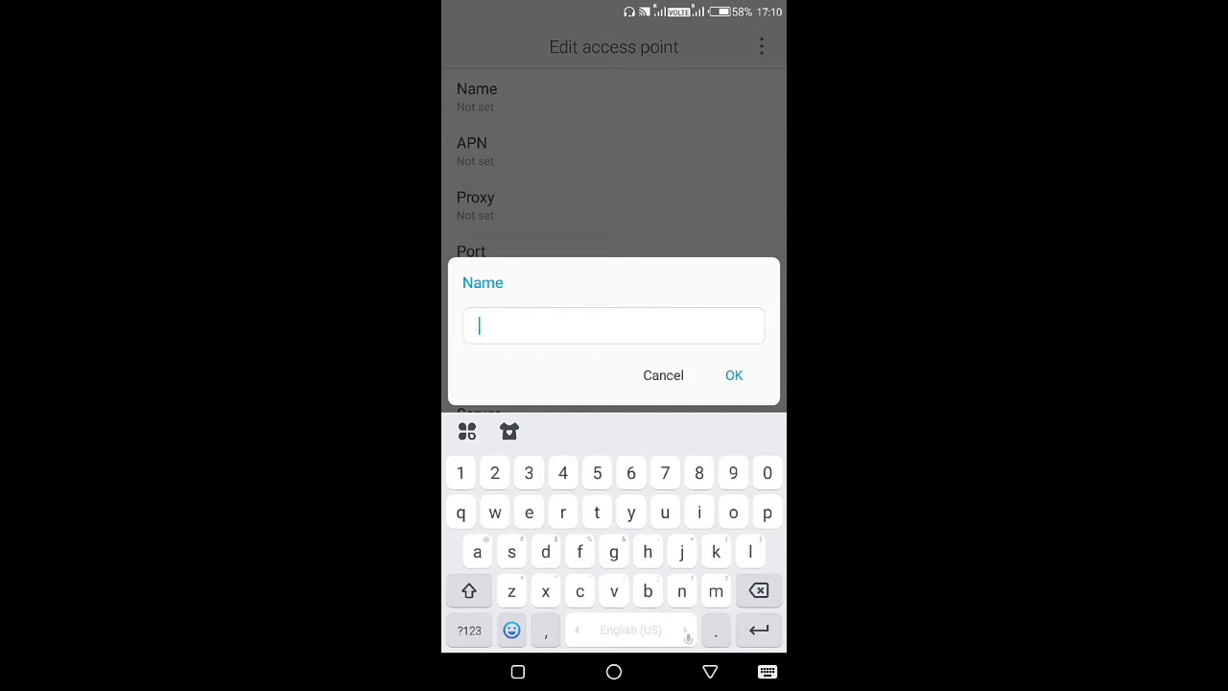
text(N)
text(inj)
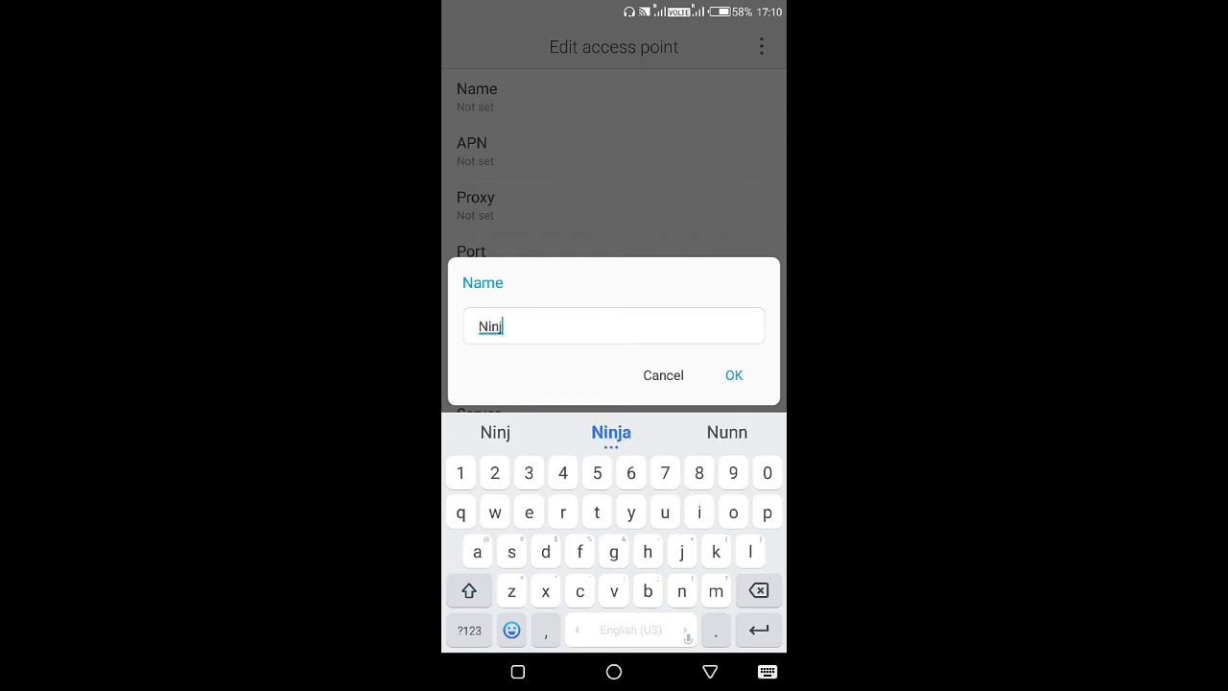
text(a)
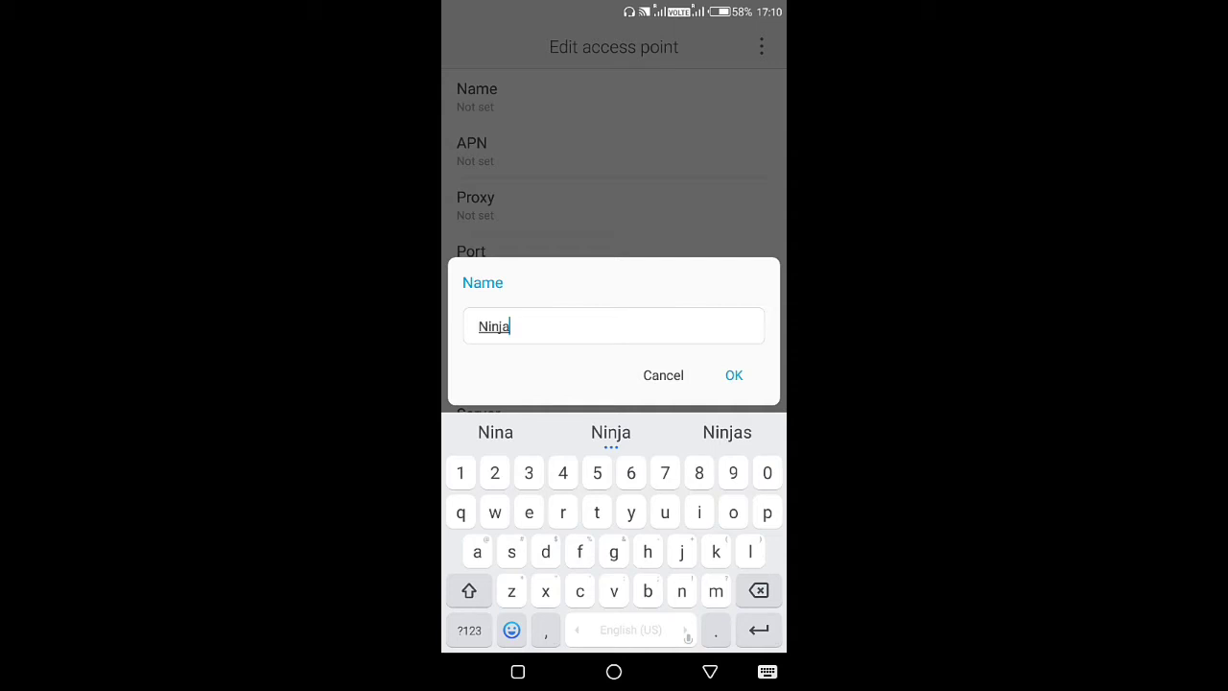
click(469, 630)
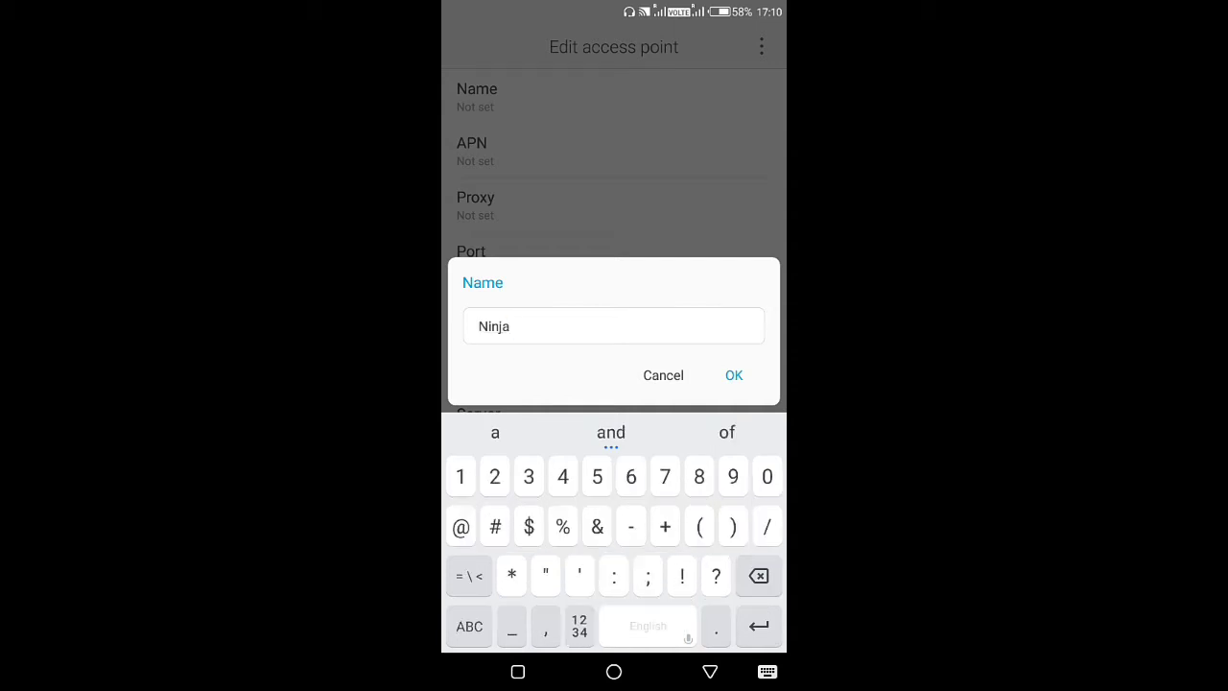
click(469, 625)
click(469, 590)
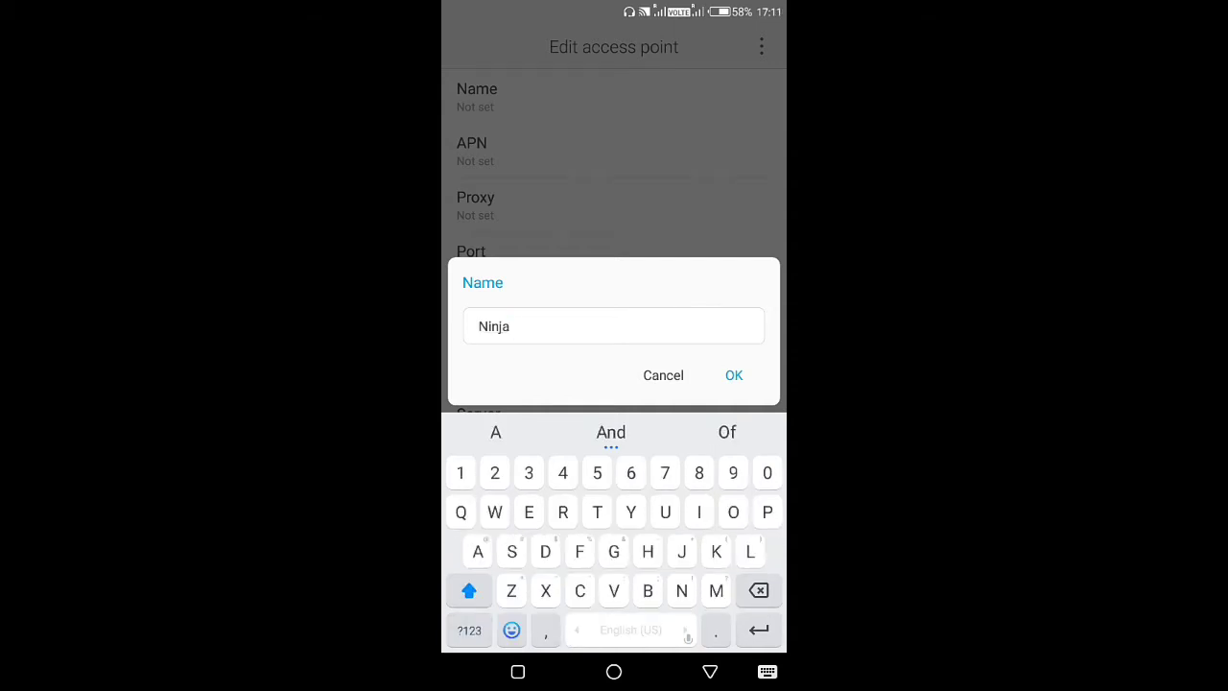
text(XT1)
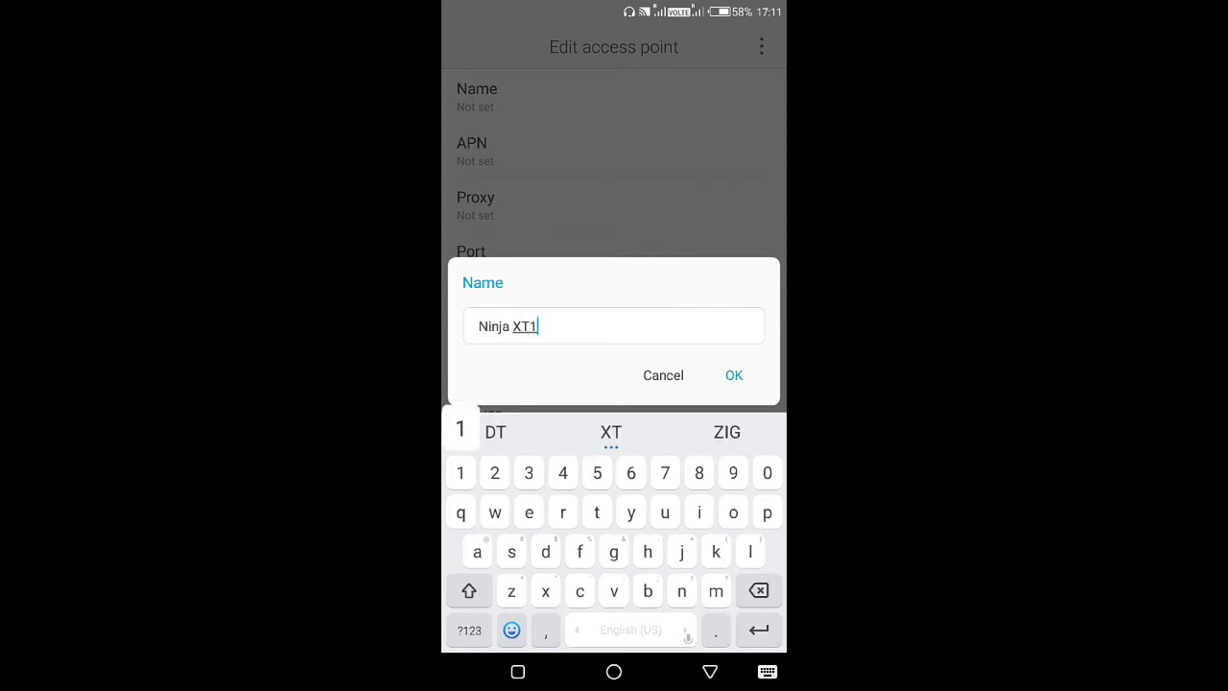
text(4)
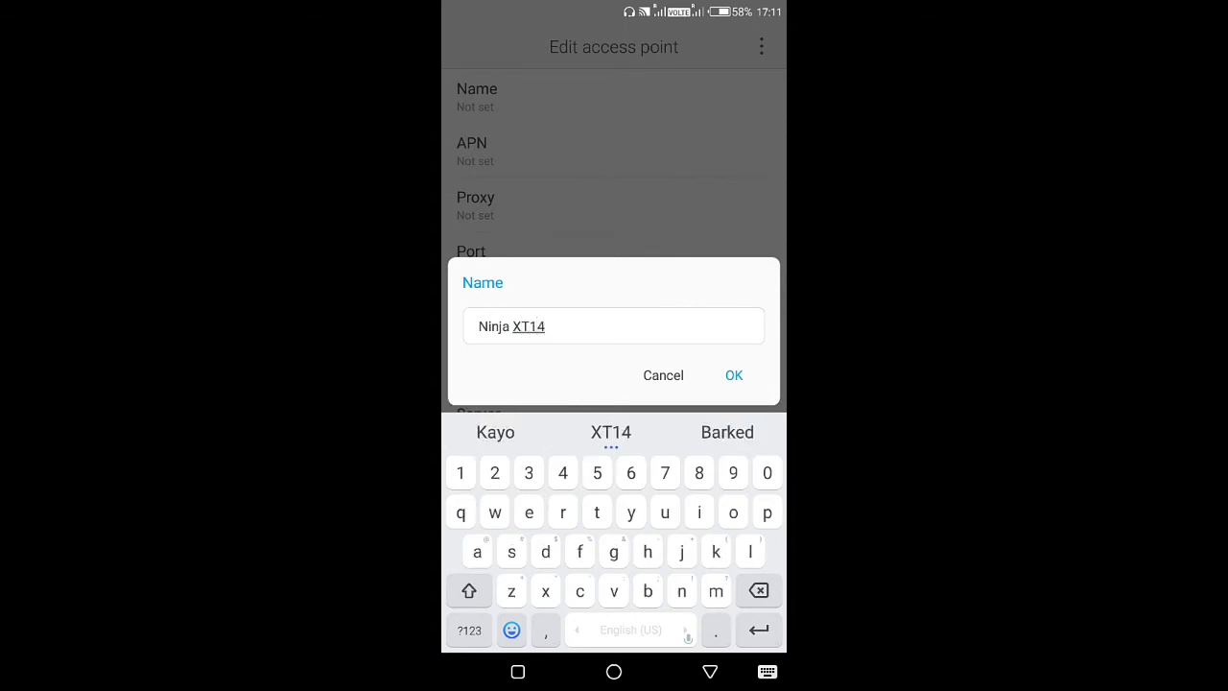
click(734, 375)
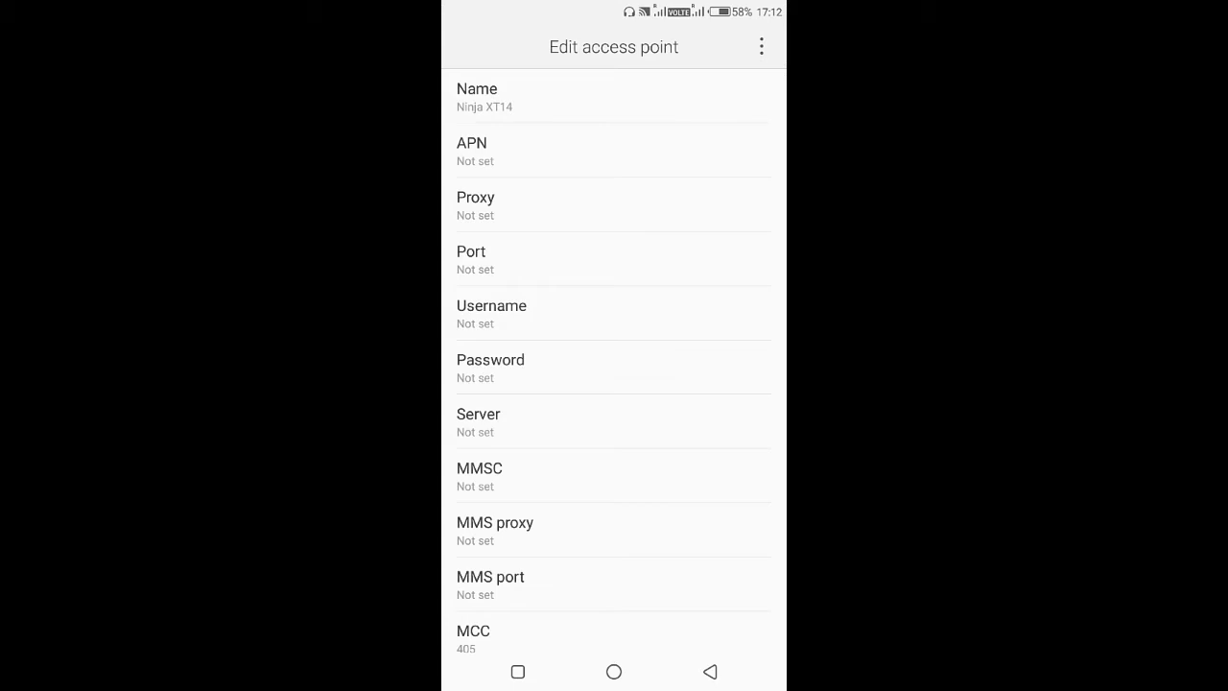
Step: Enter 'JioNet' as the APN value, then scroll down the form
click(614, 150)
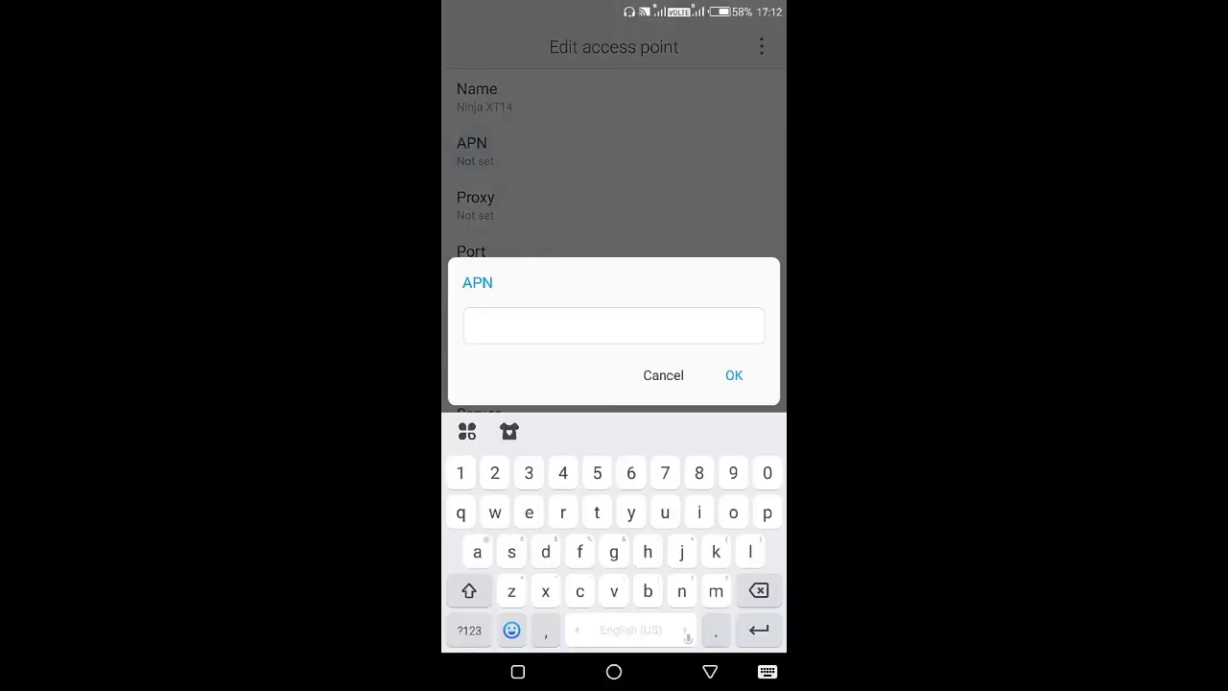
text(Jio)
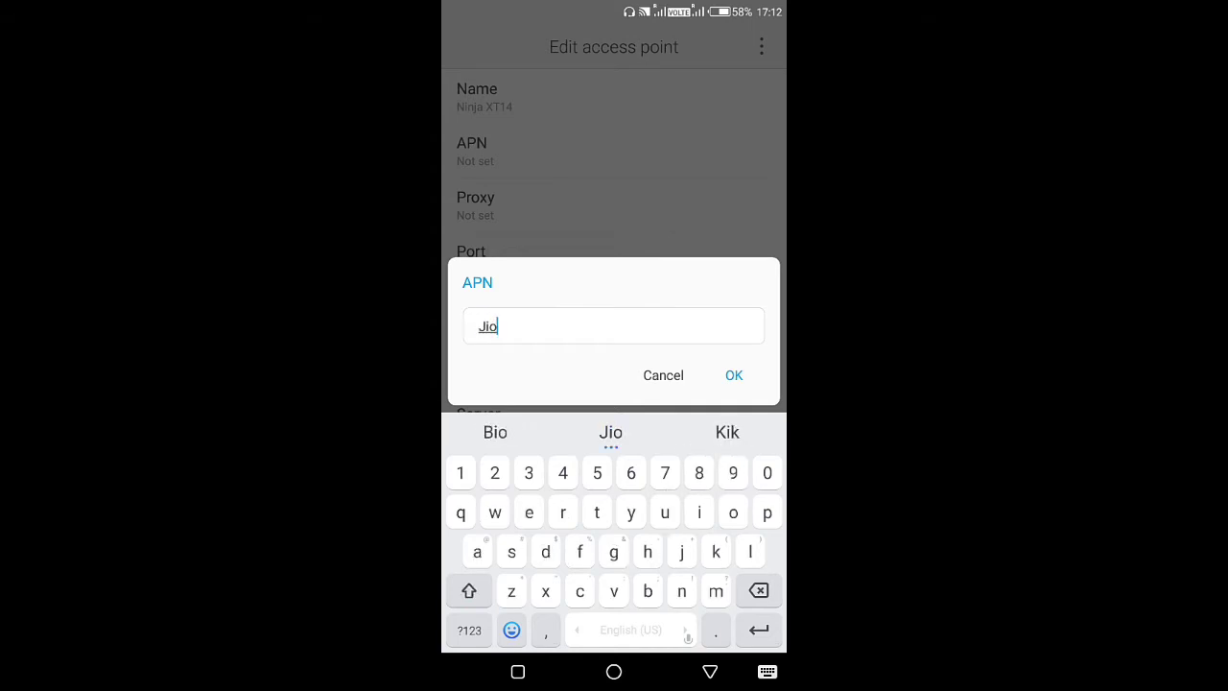
text(Ne)
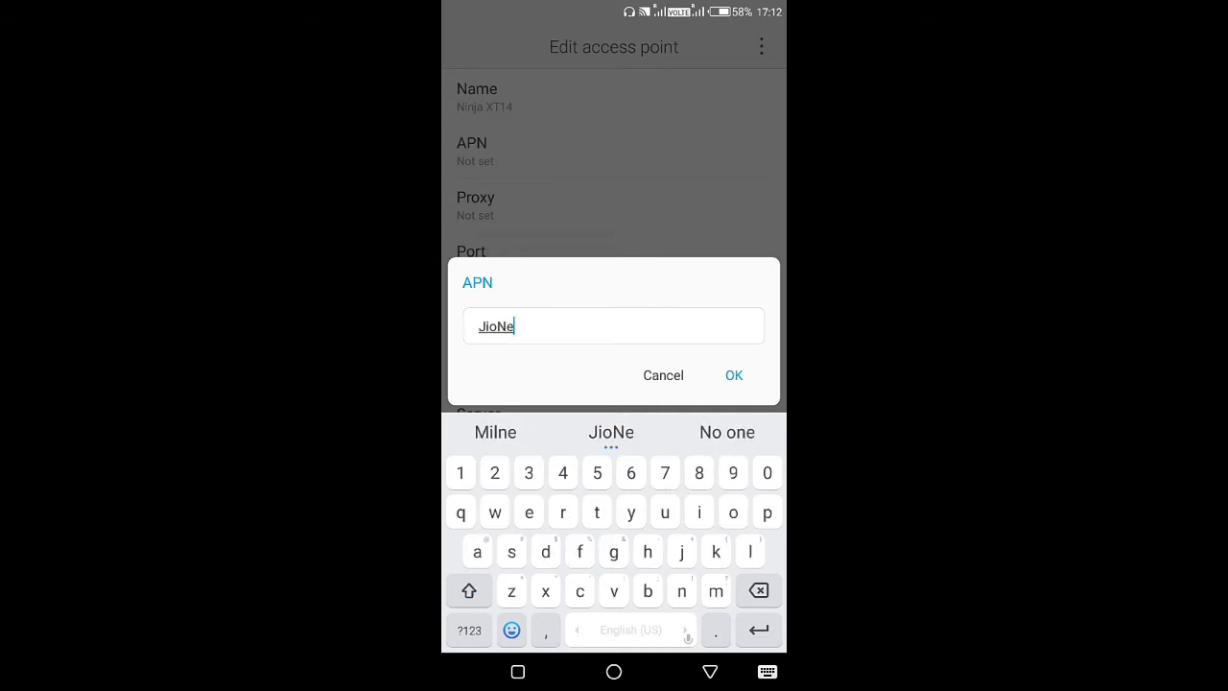
text(t)
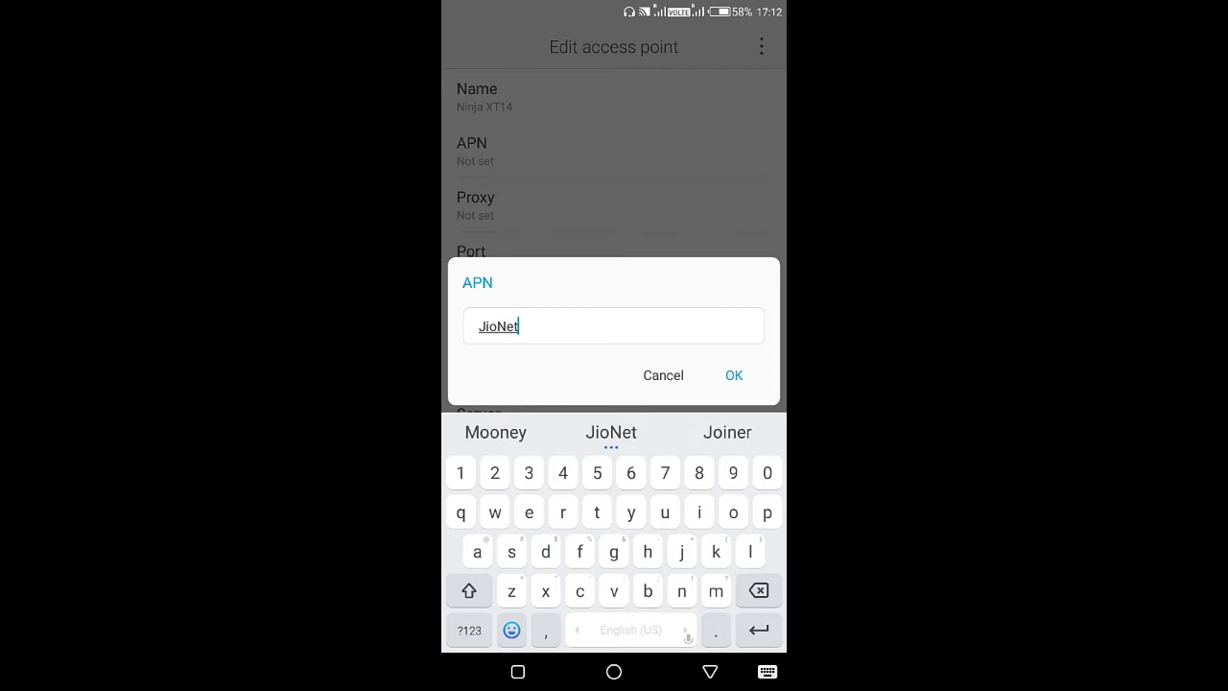
click(734, 375)
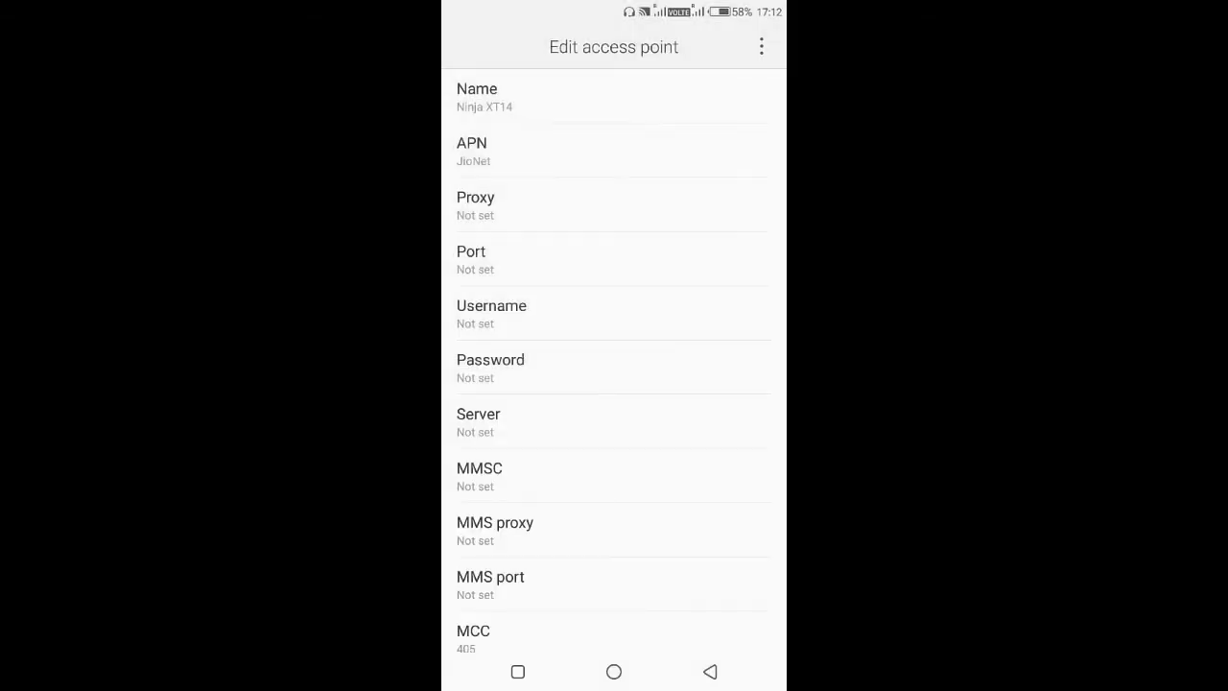
drag(614, 259, 614, 230)
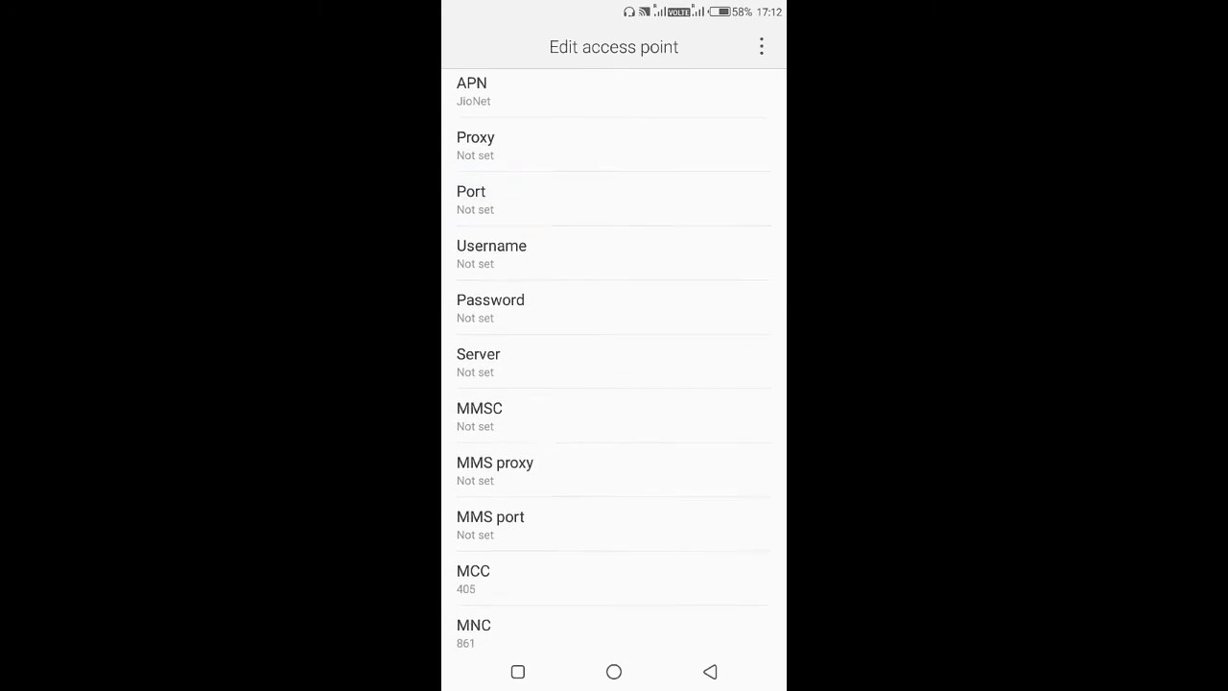
drag(617, 317, 617, 268)
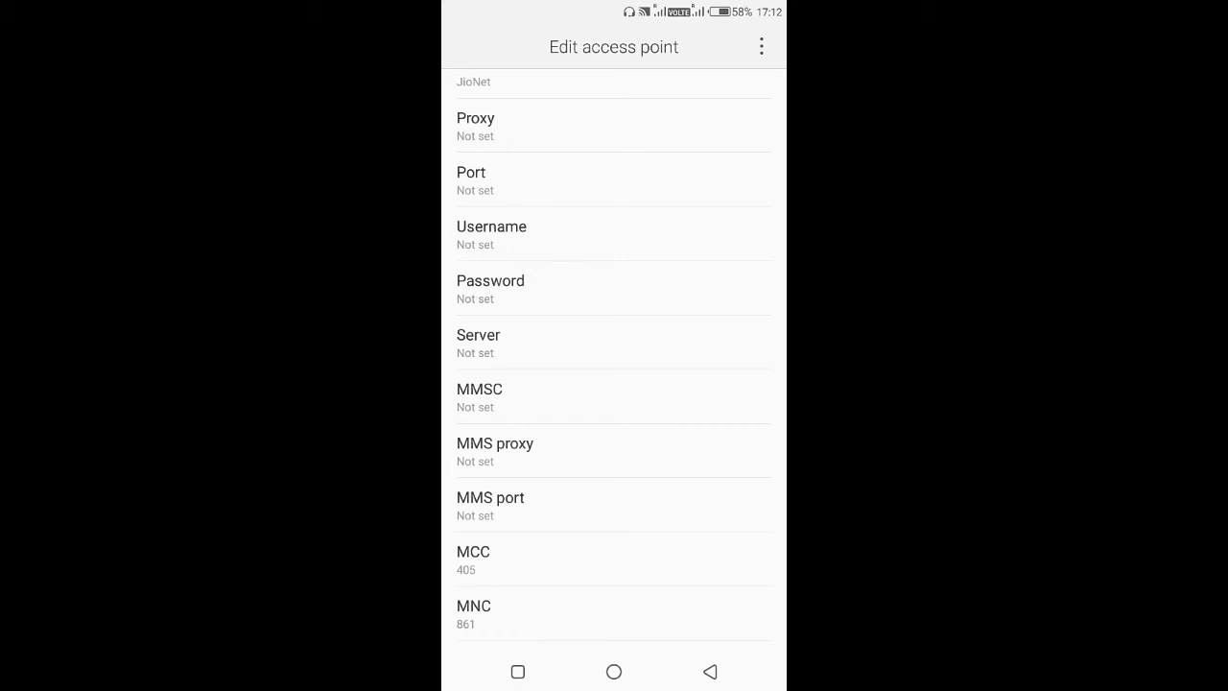
Step: Enter 'ninja4gspeed' as the access point username
click(491, 233)
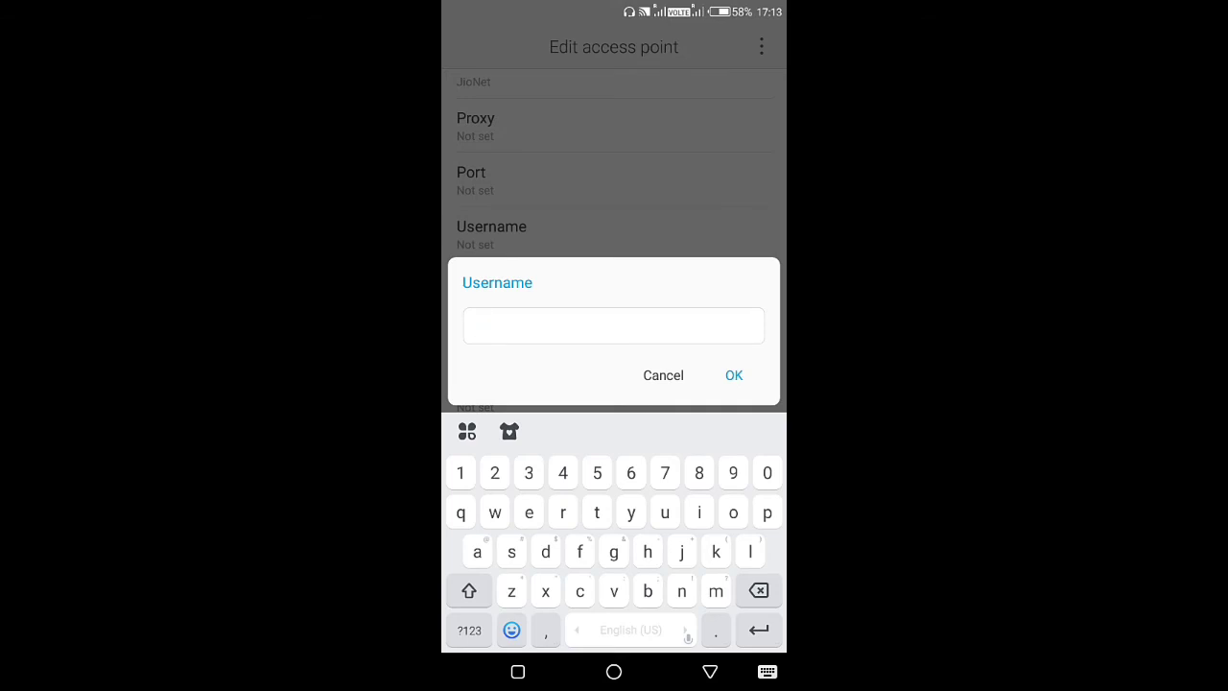
text(ni)
text(nja4g)
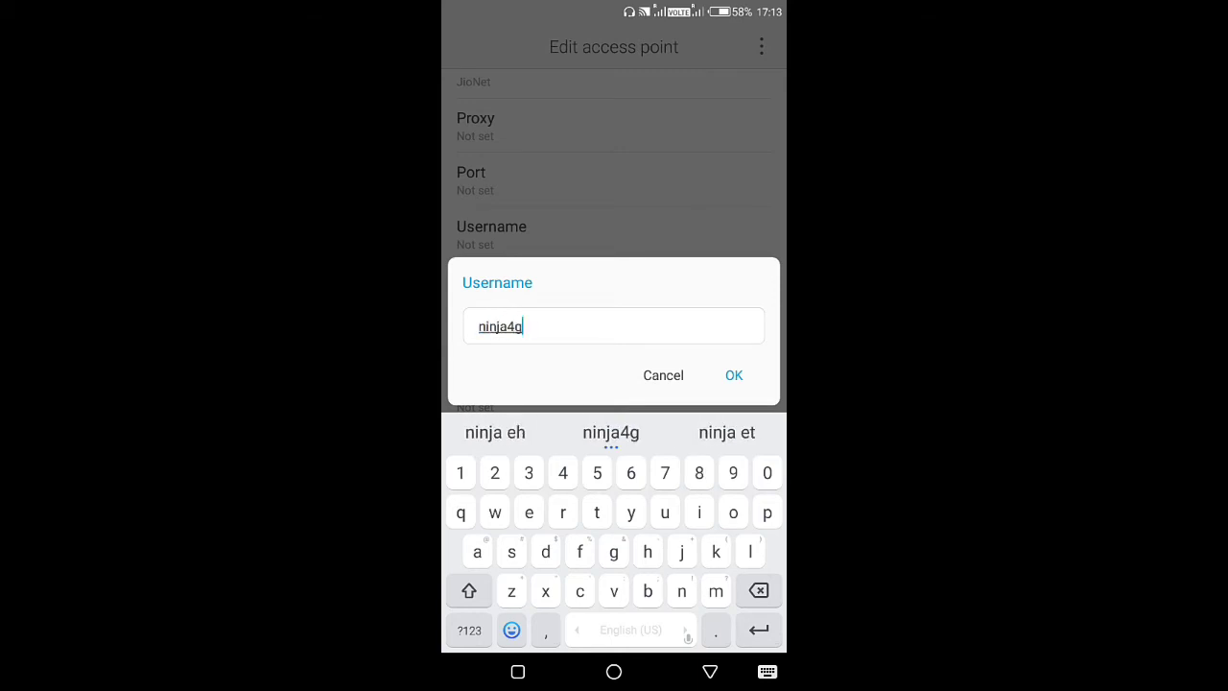
text(spee)
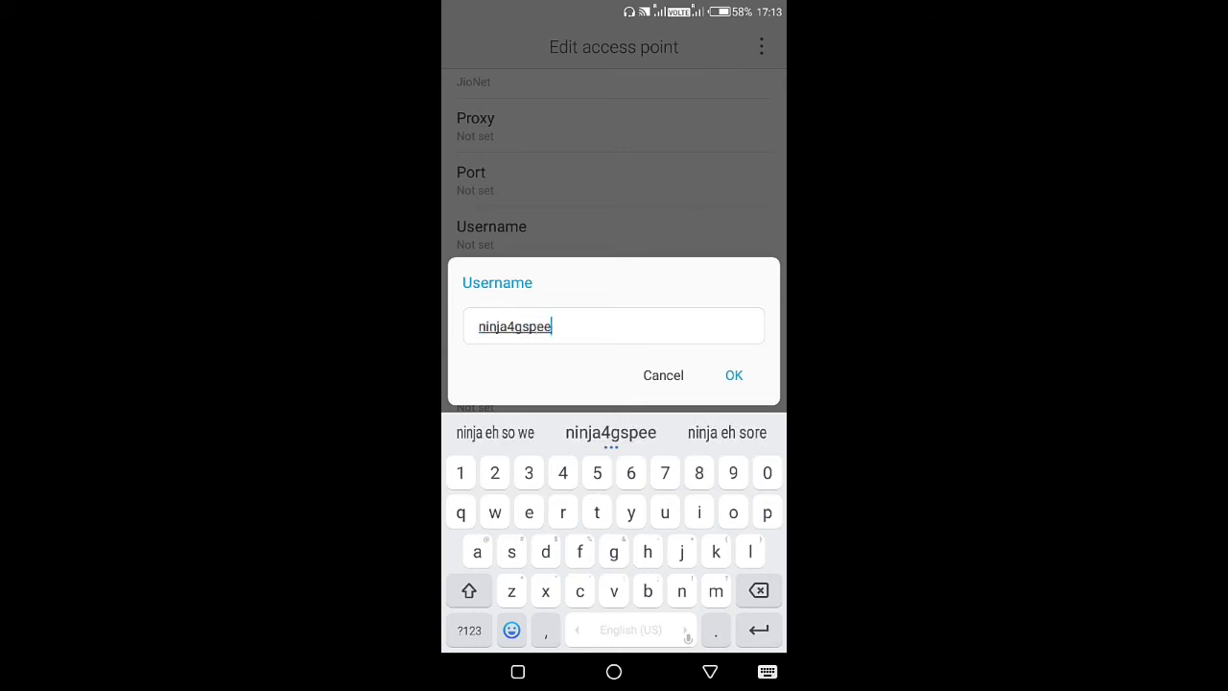
text(d)
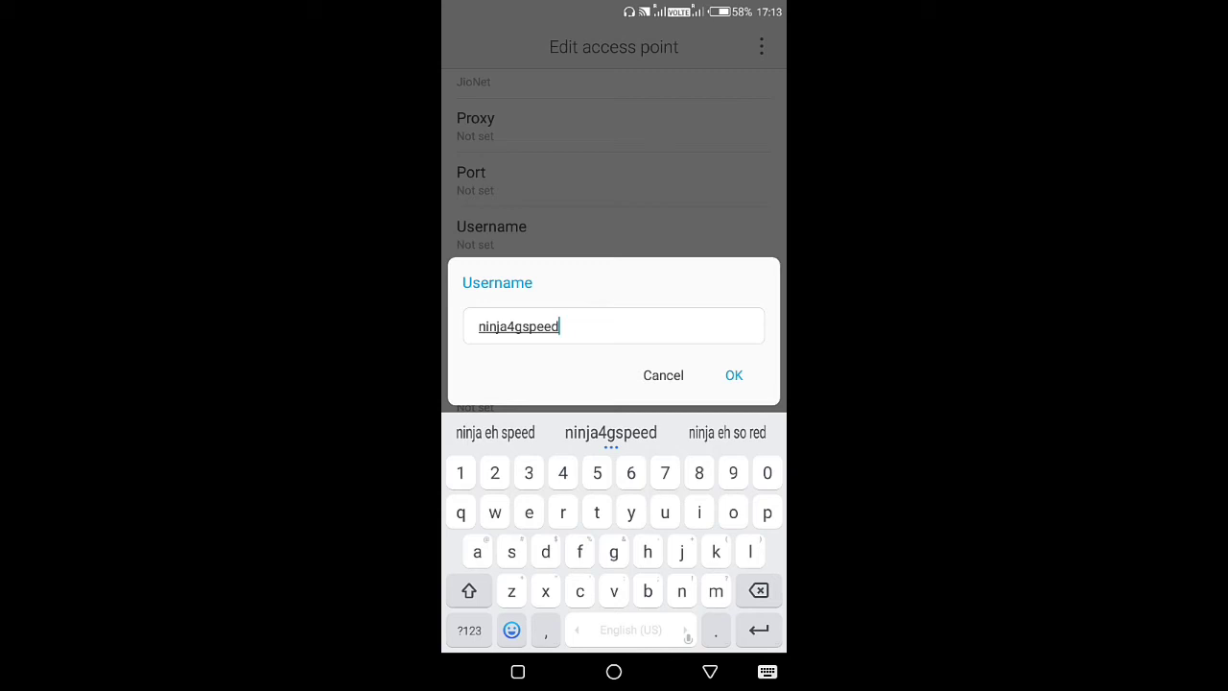
click(734, 375)
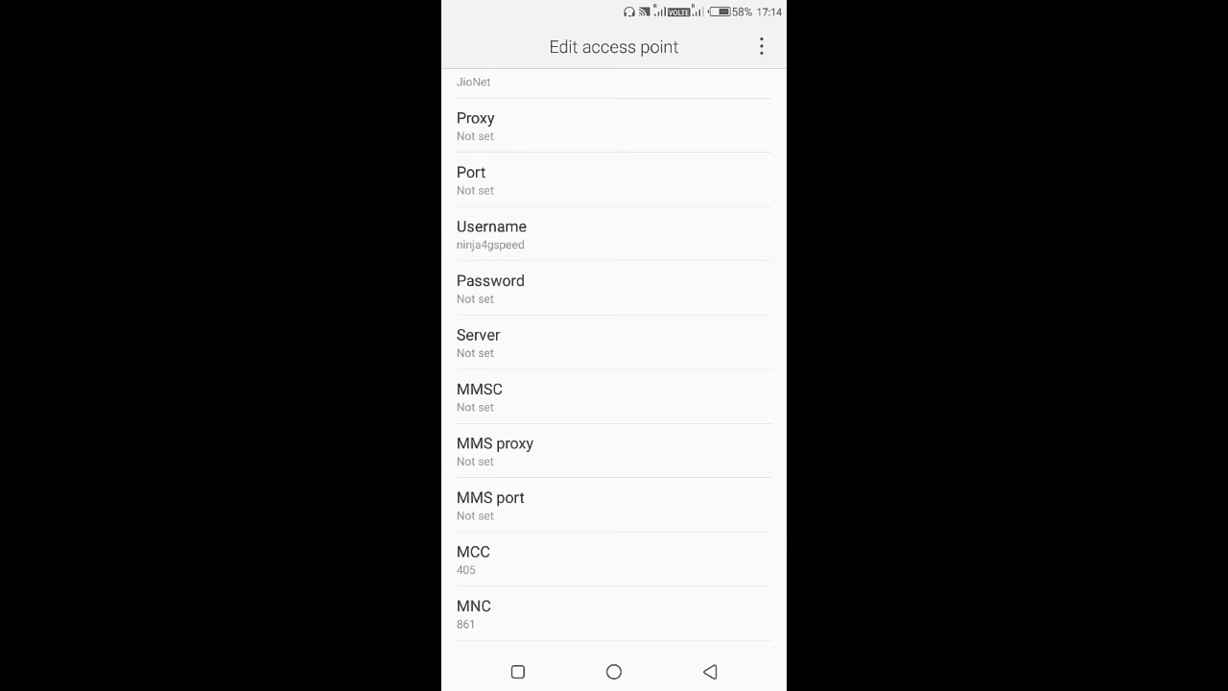
Step: Enter 'wwwJio.com' as the server address, with a capital J
click(477, 343)
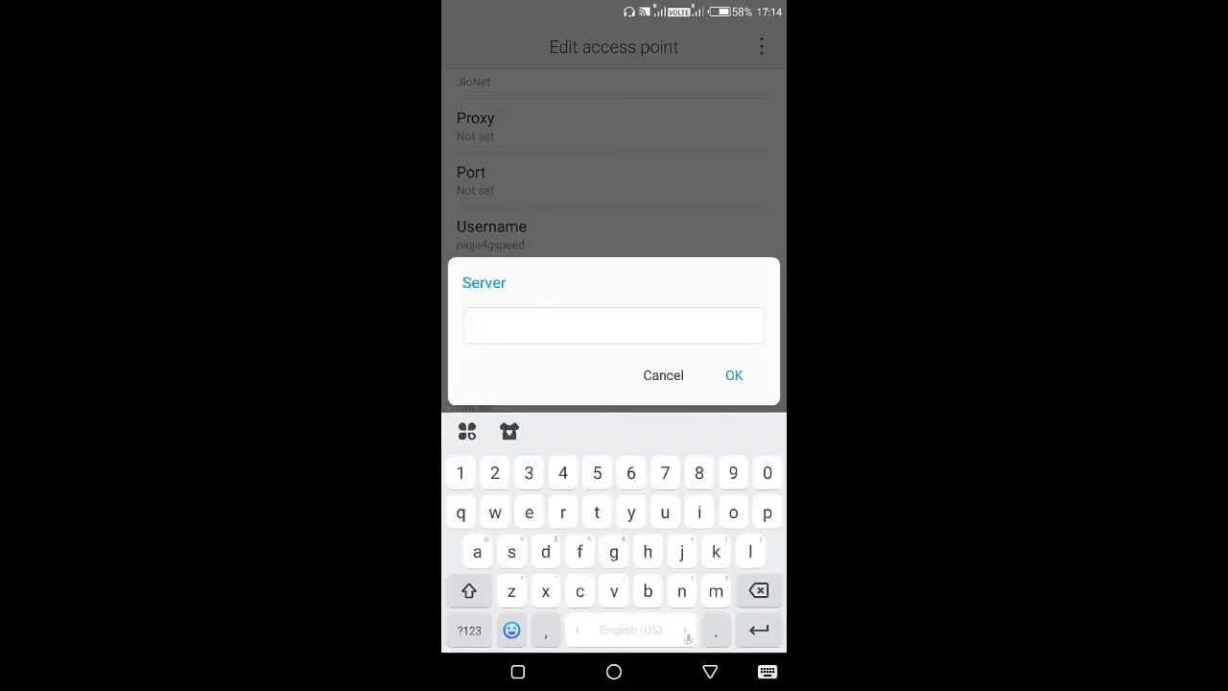
text(www)
click(469, 591)
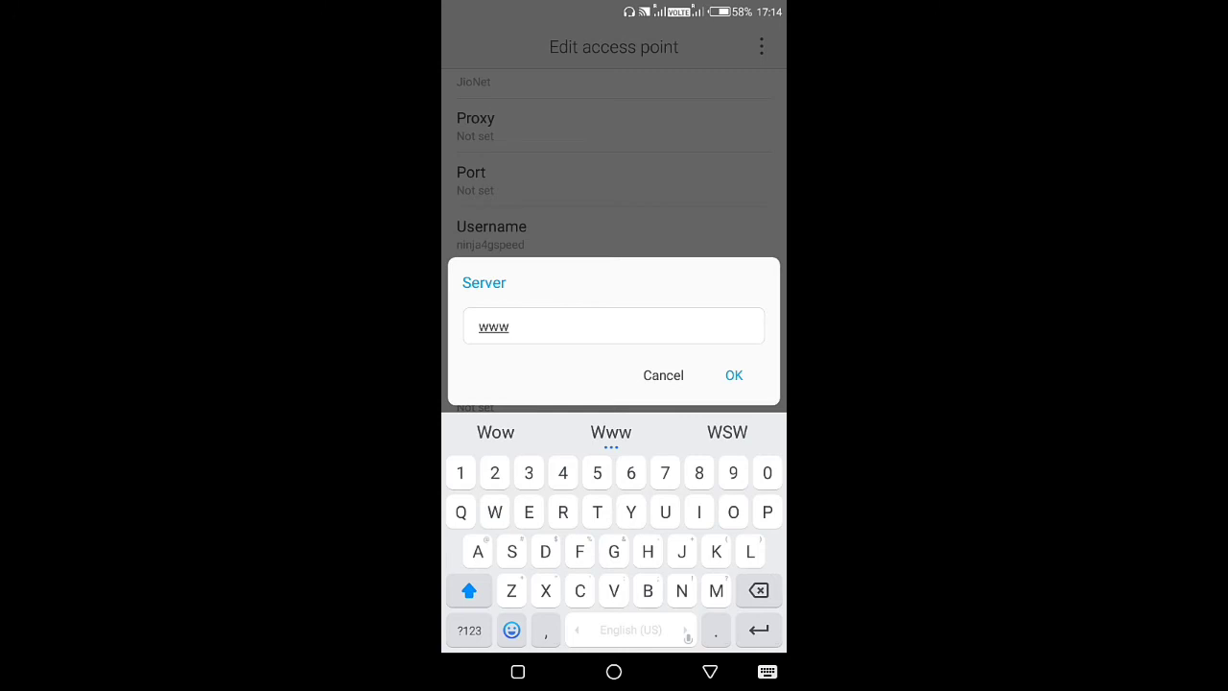
text(Ji)
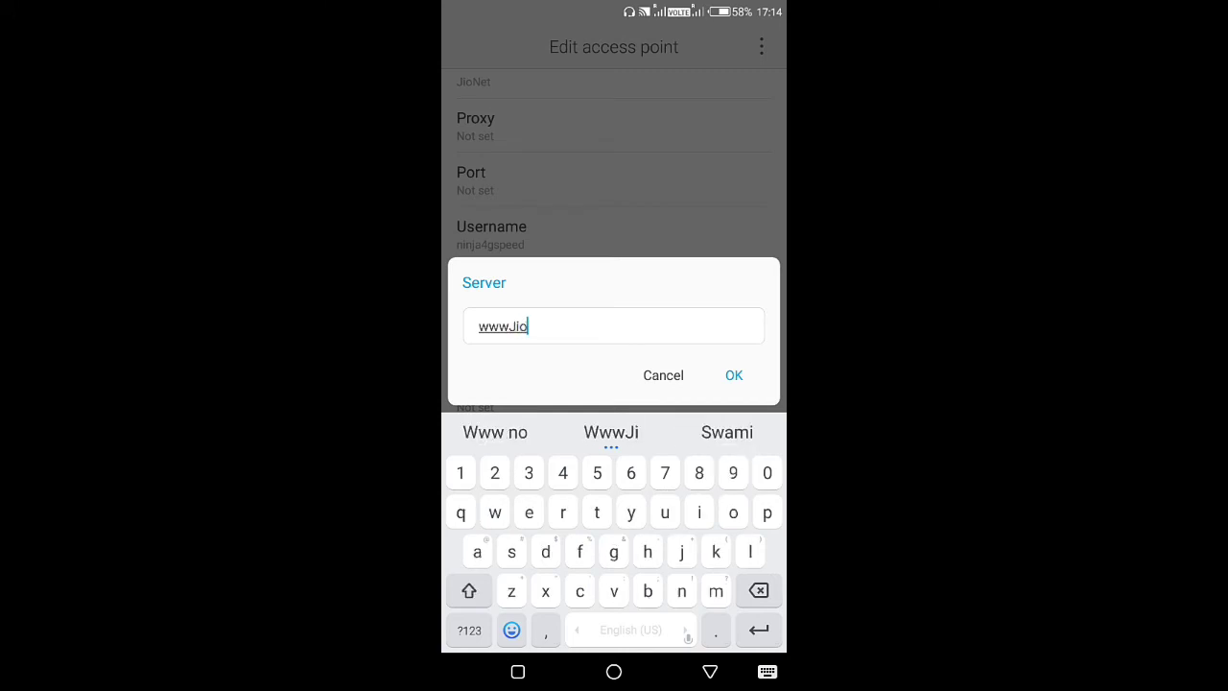
text(o.)
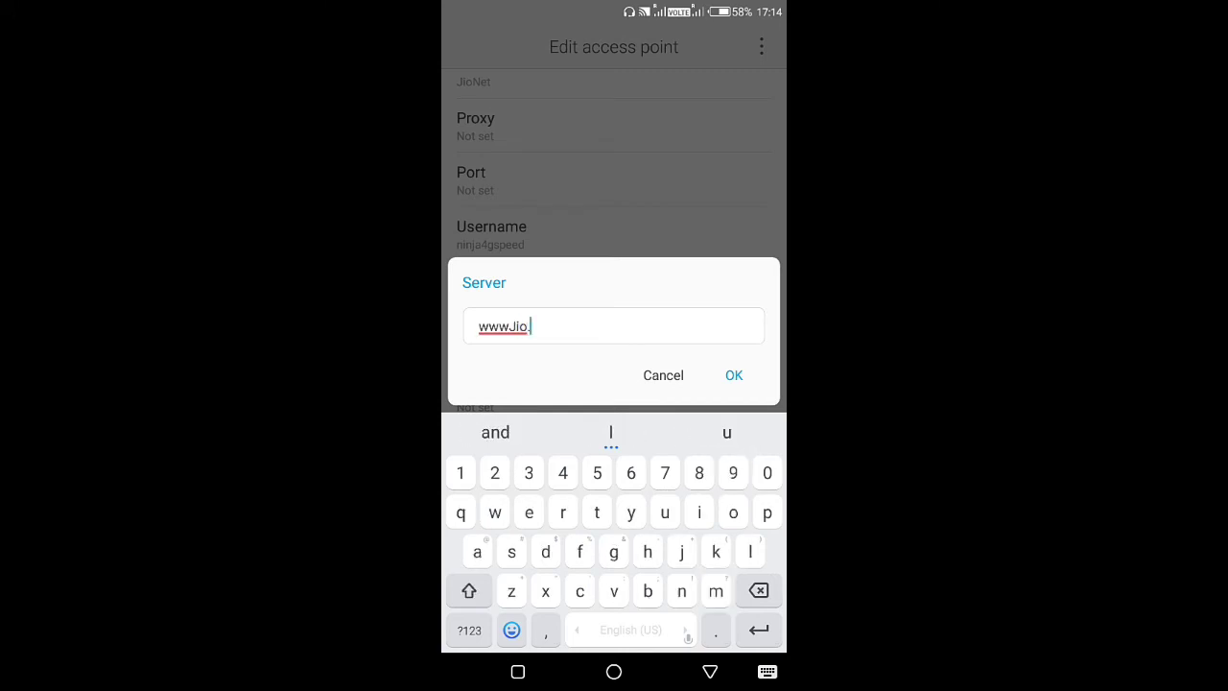
text(com)
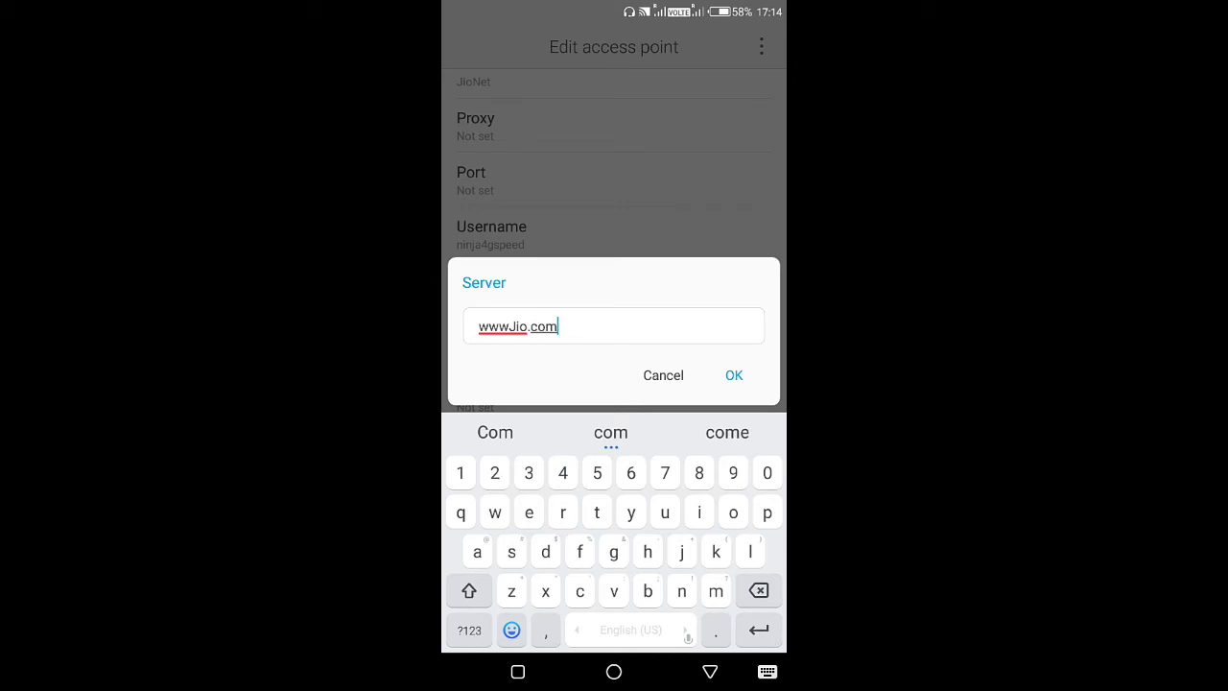
click(734, 375)
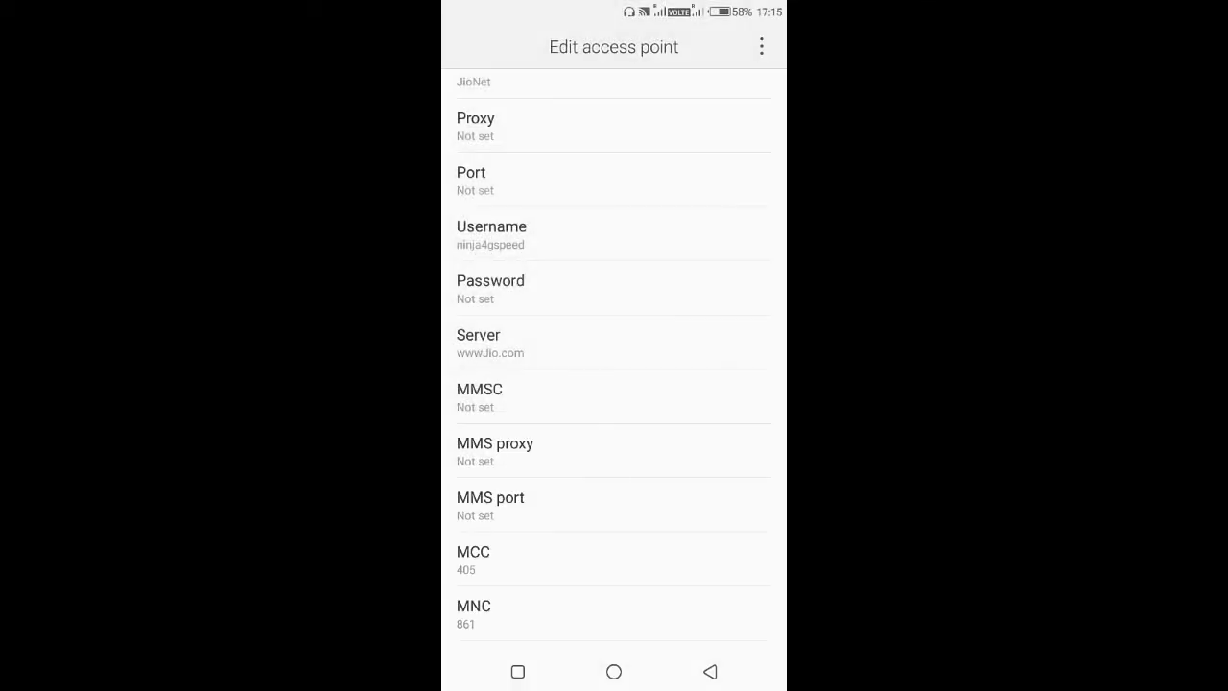
scroll(614, 451, down, 1)
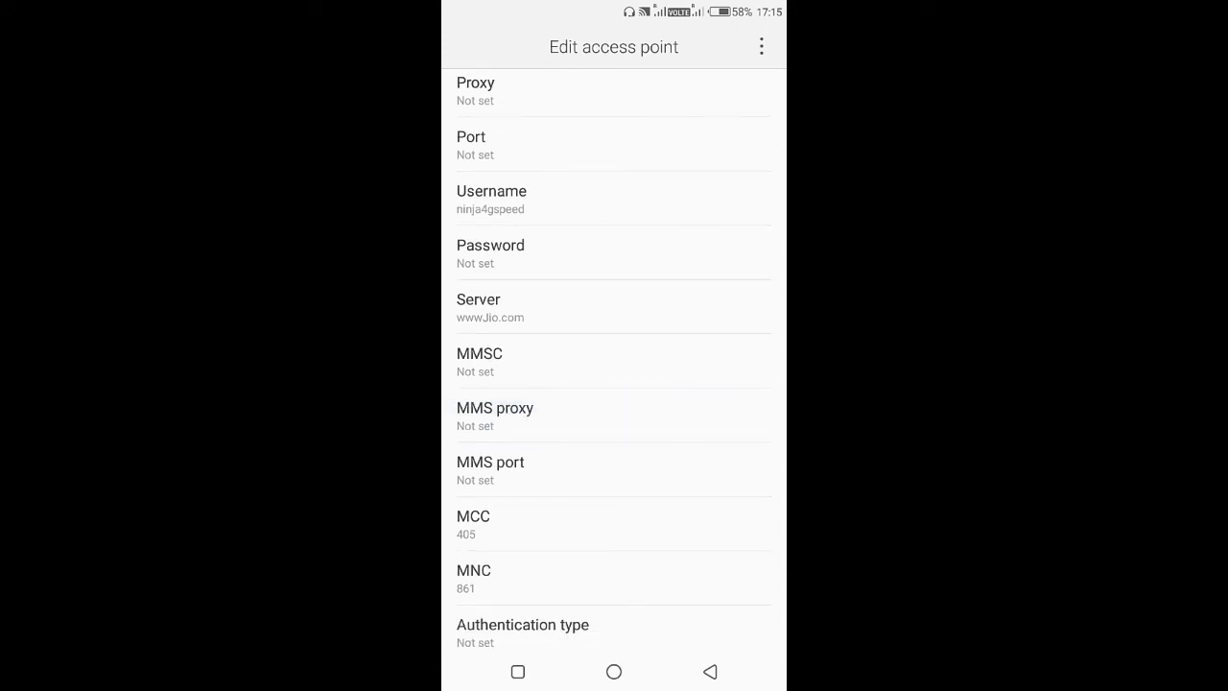
scroll(614, 383, down, 2)
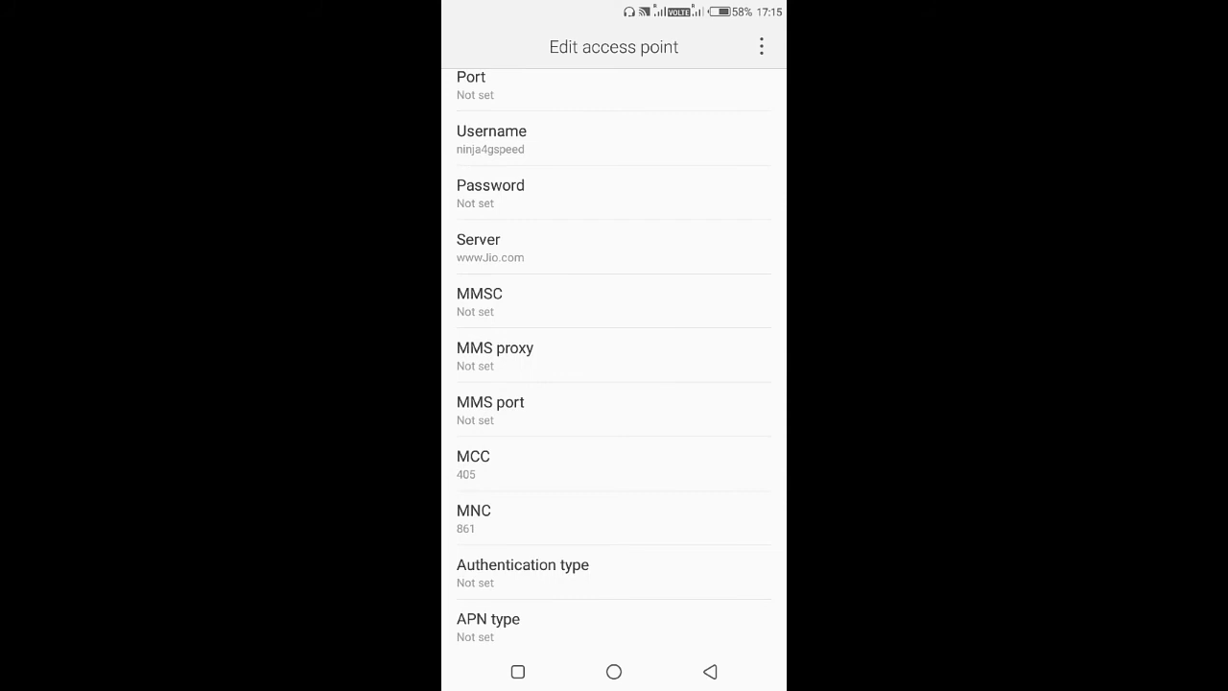
scroll(614, 384, down, 3)
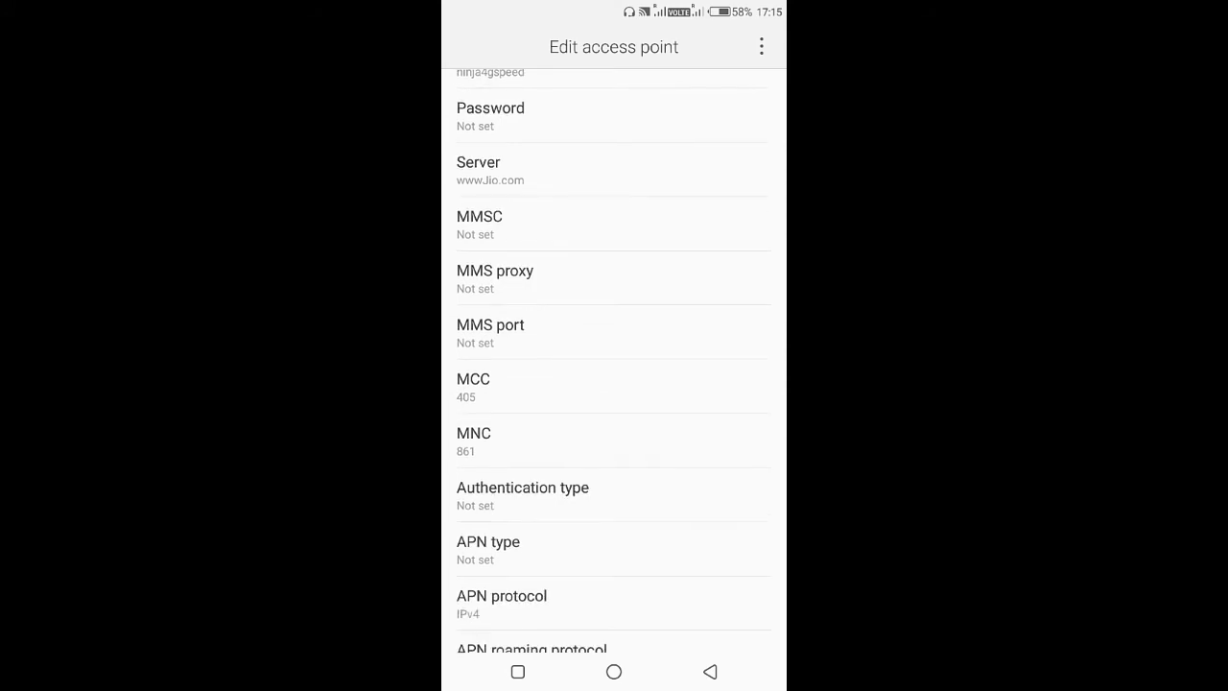
scroll(614, 384, down, 1)
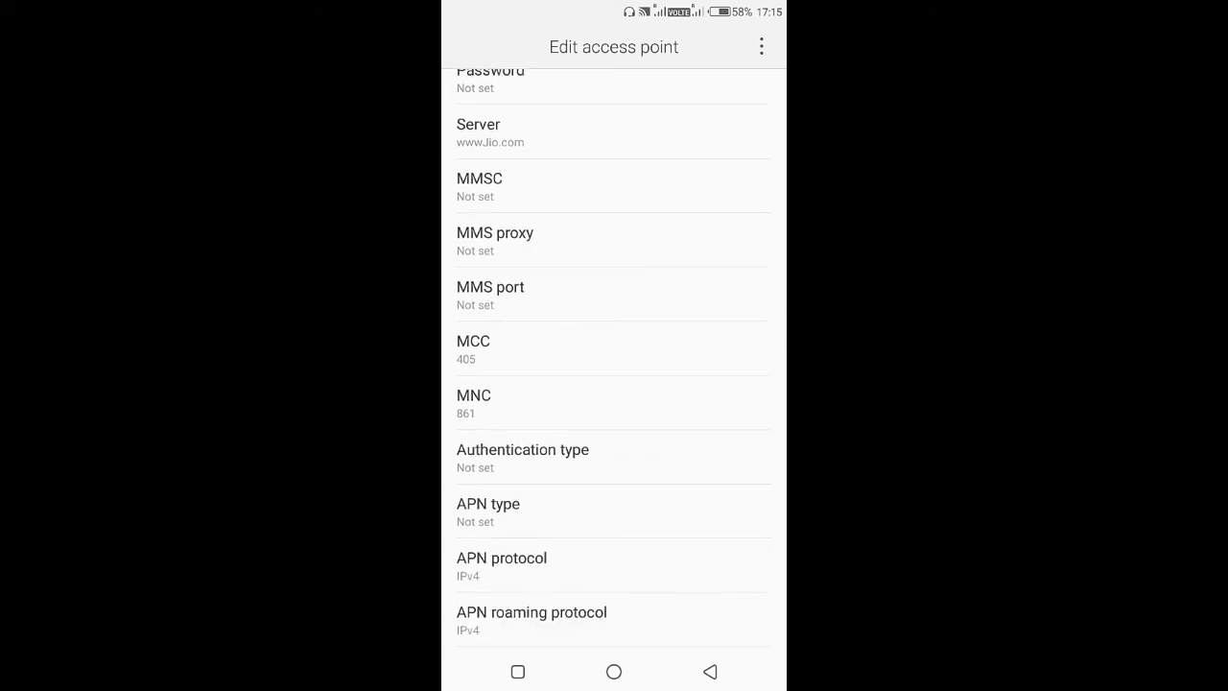
scroll(614, 369, down, 1)
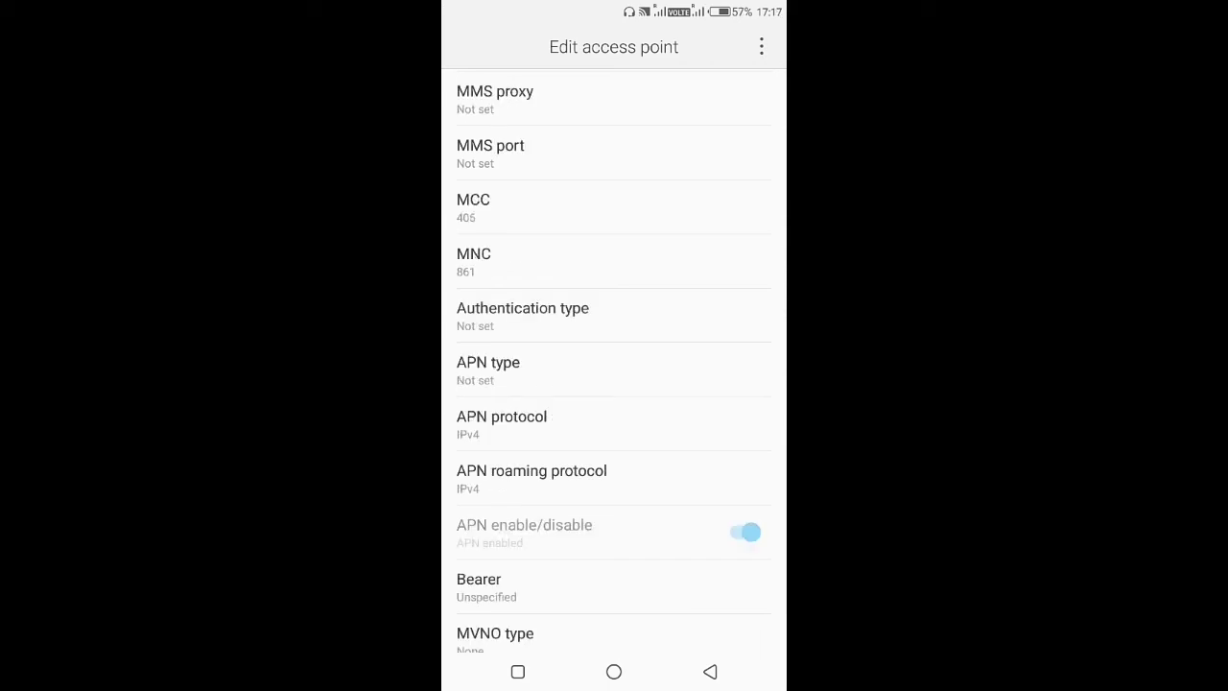
Step: Choose IPv4/IPv6 for the APN protocol and for the APN roaming protocol
click(501, 422)
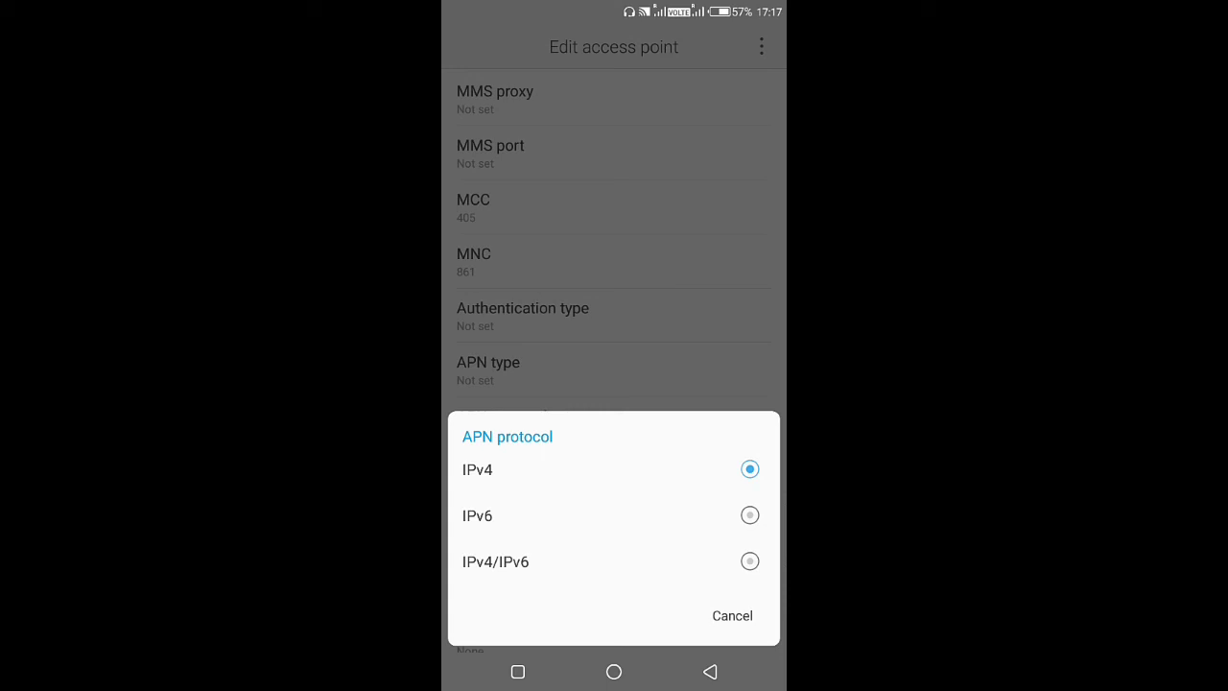
click(614, 561)
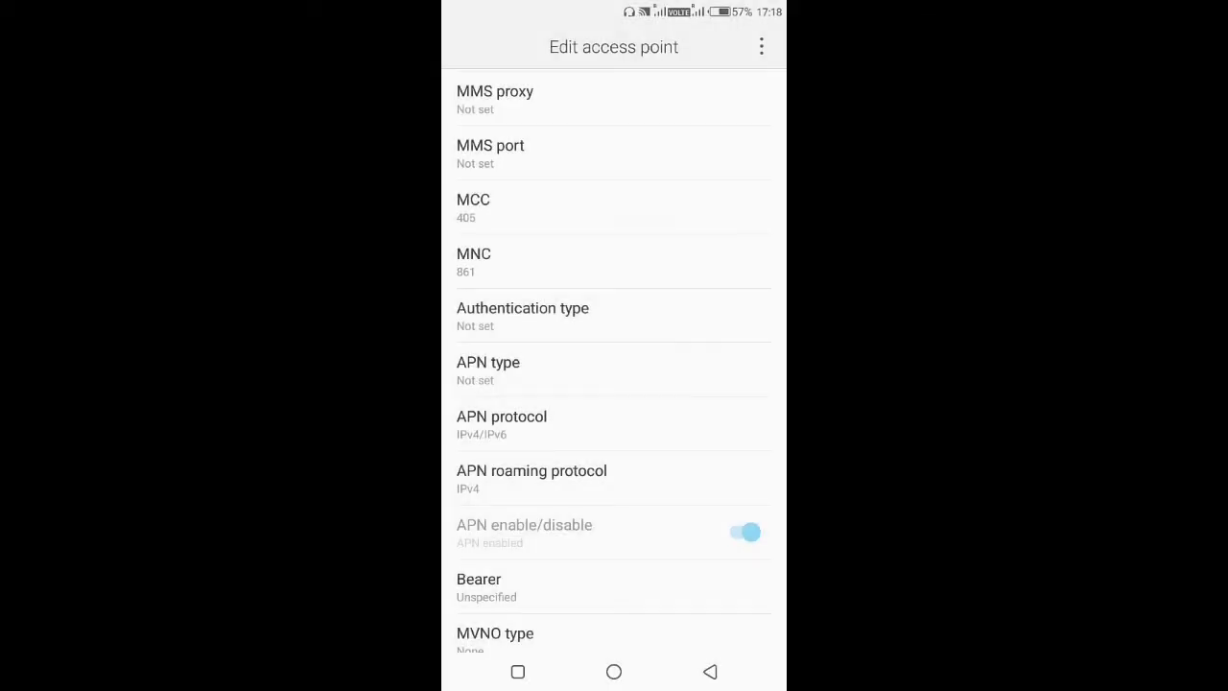
click(532, 476)
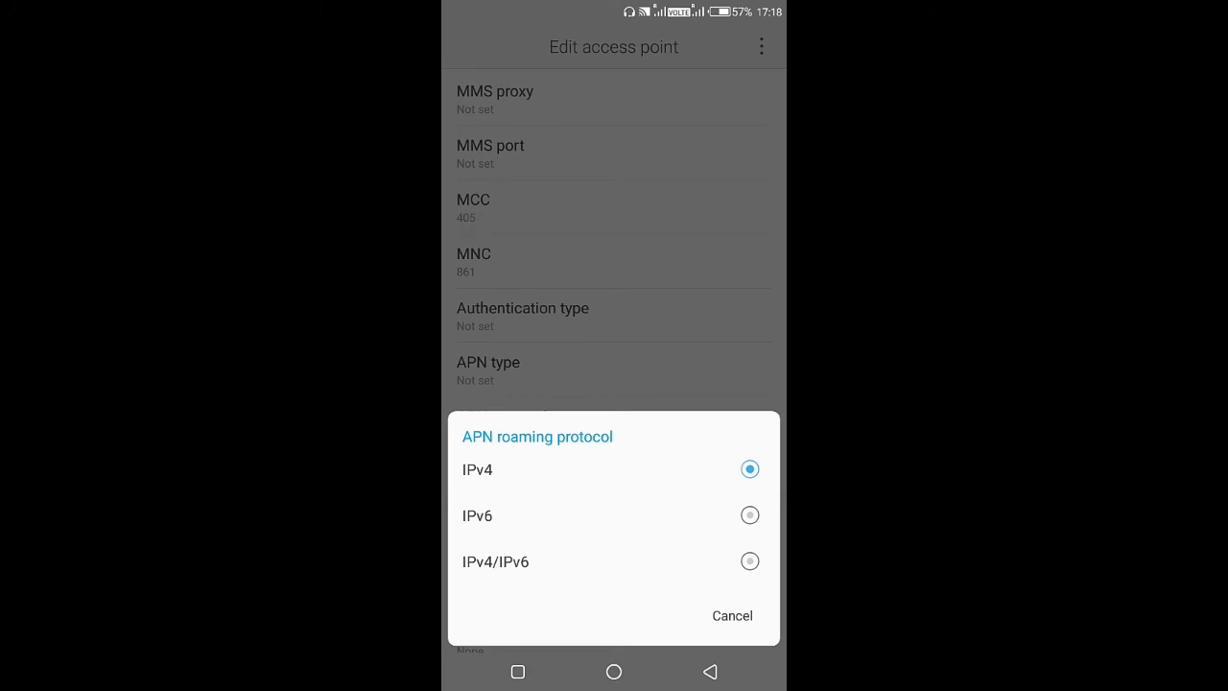
click(614, 561)
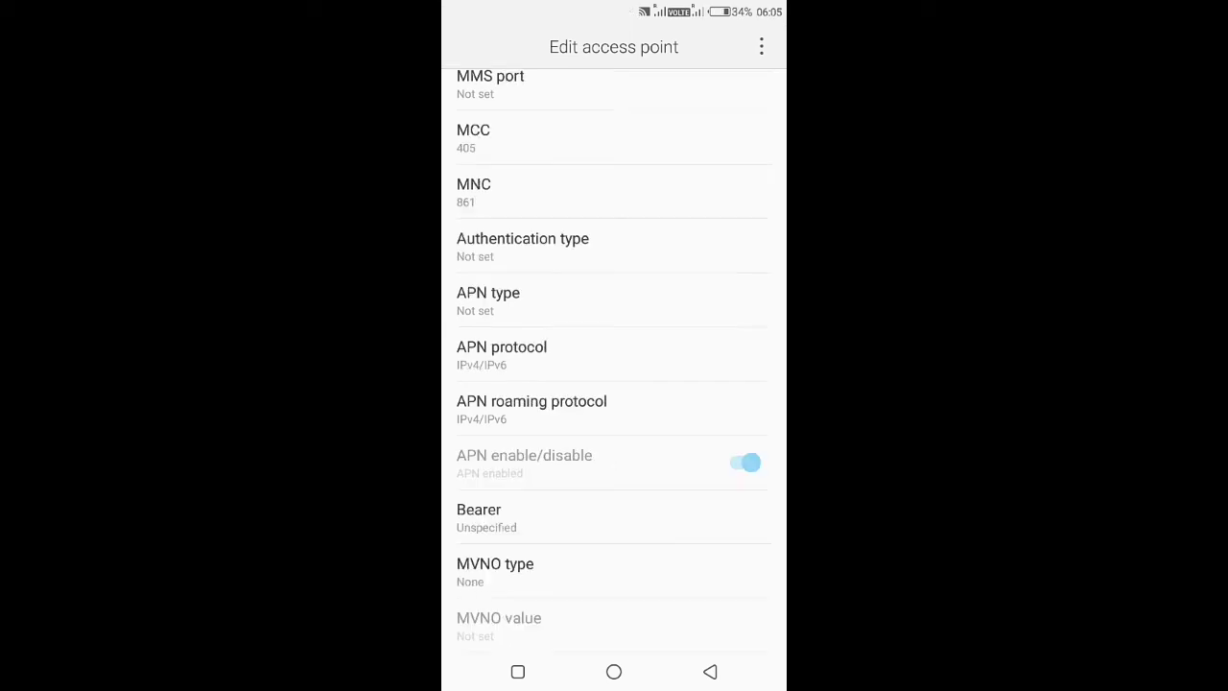
Step: Add LTE to the bearer selection, giving 'Unspecified, LTE'
click(518, 513)
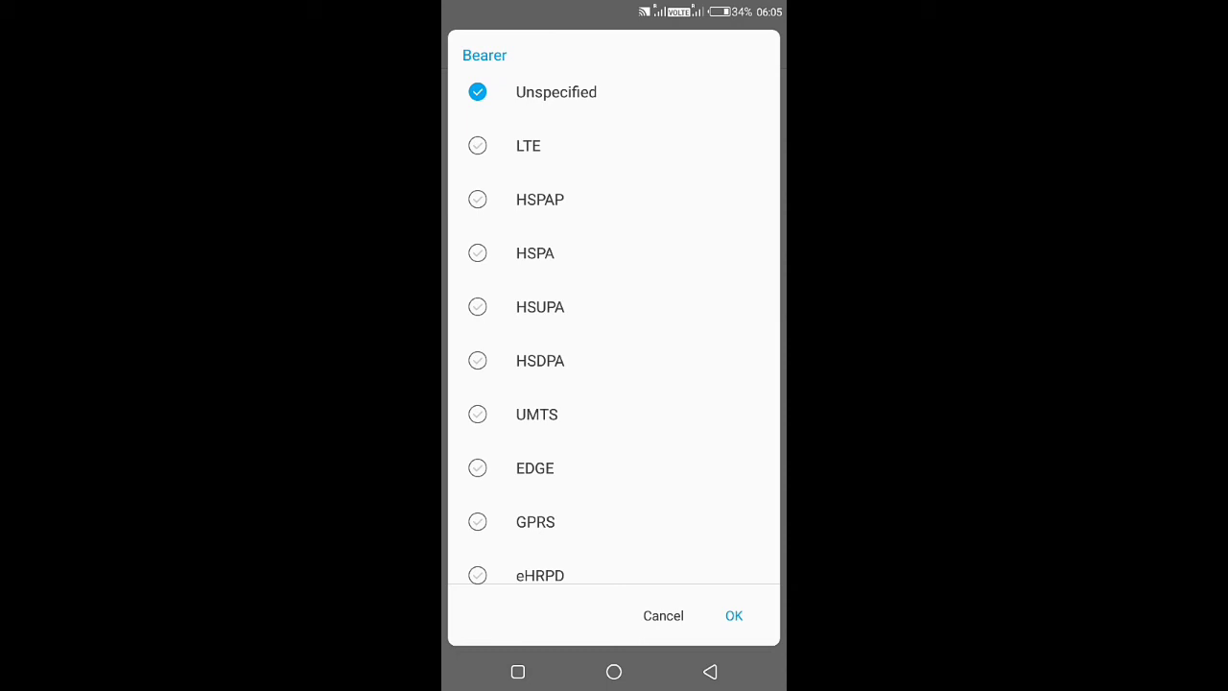
click(478, 146)
click(734, 615)
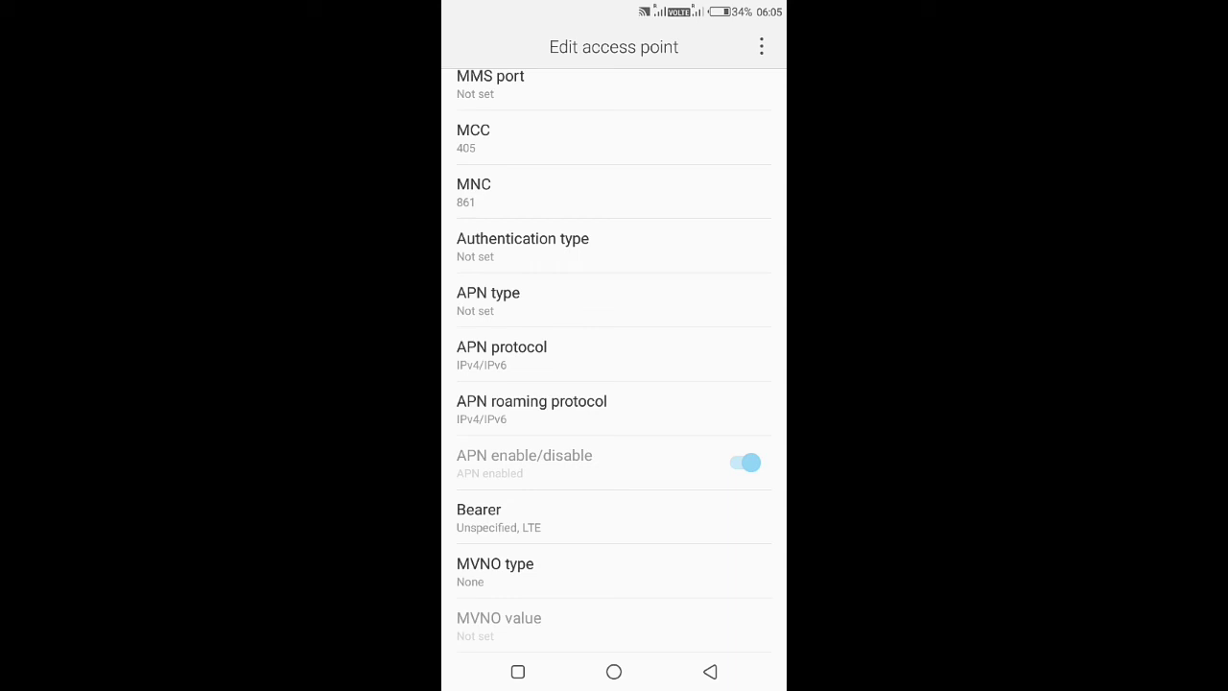
Step: Save the Ninja XT14 access point from the overflow menu
click(761, 46)
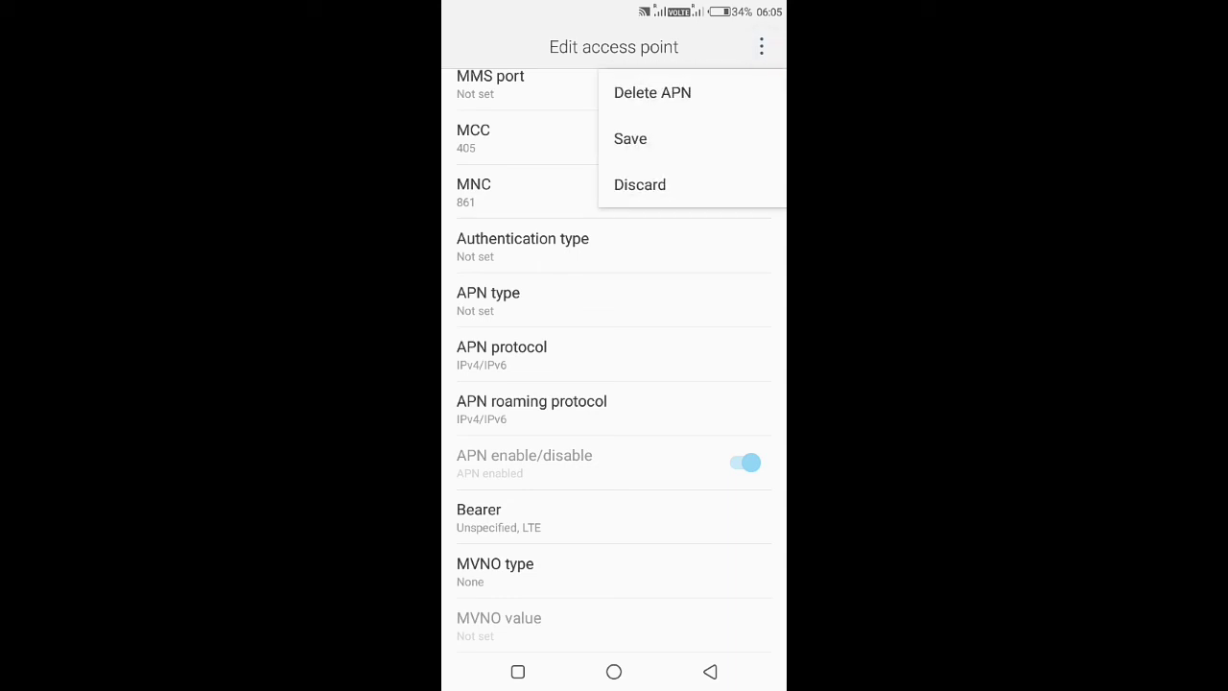
click(630, 139)
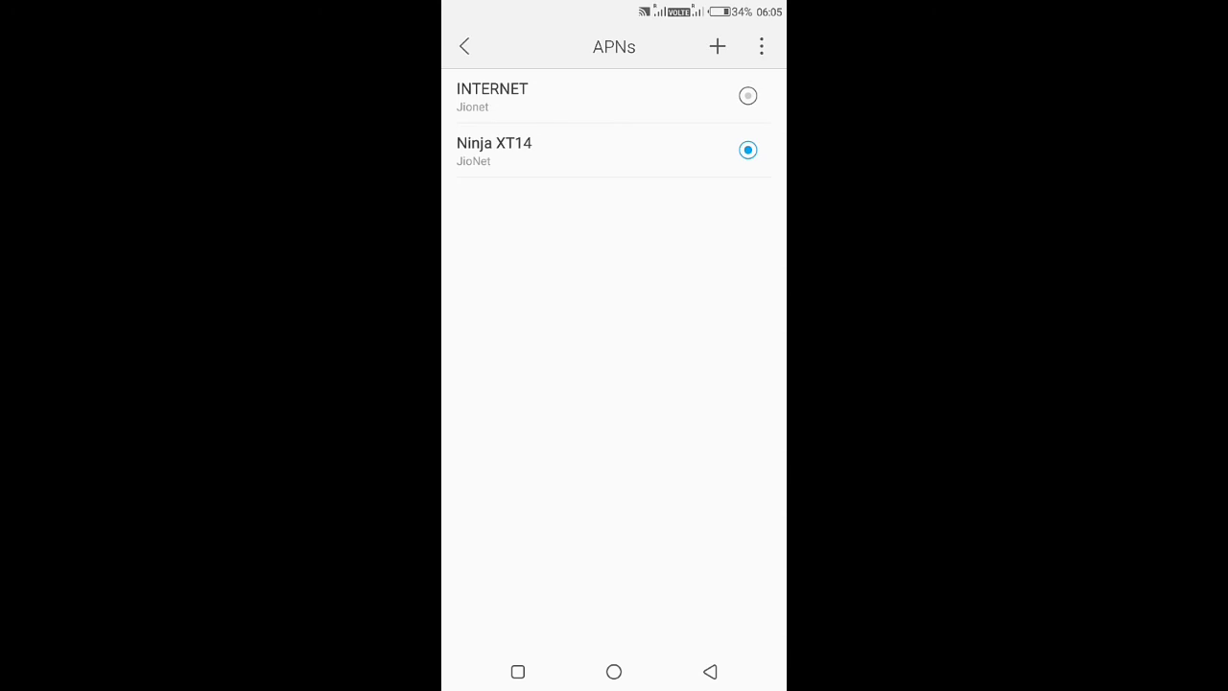
click(613, 672)
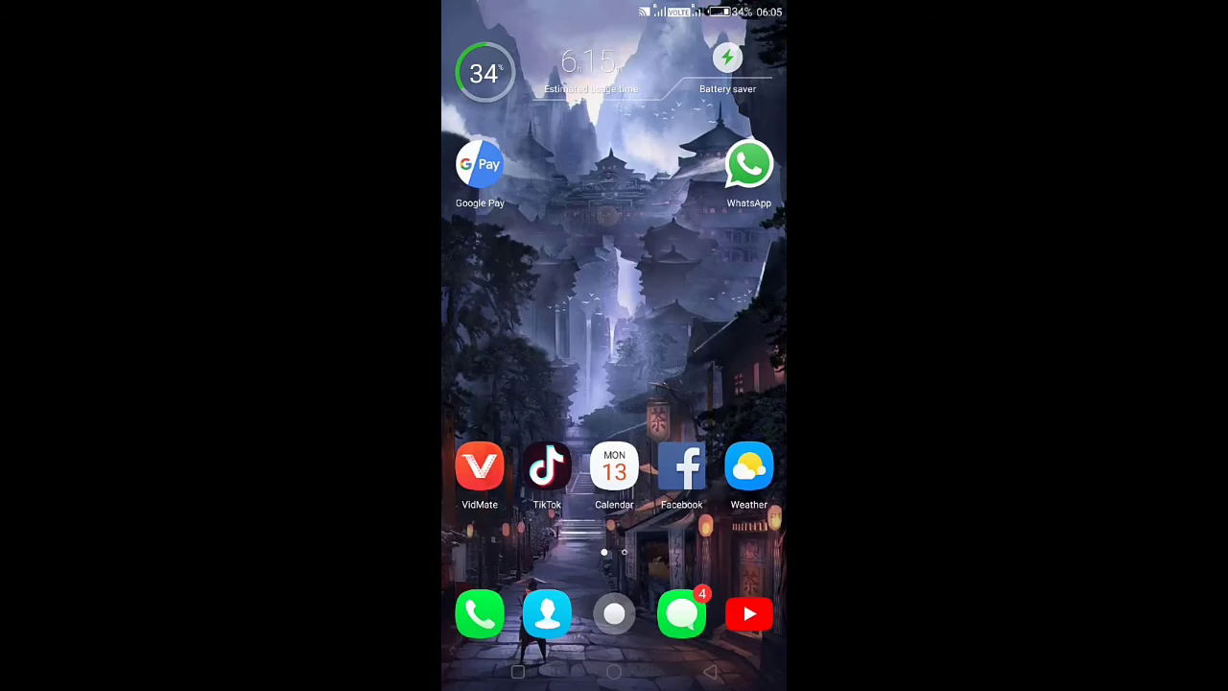
mouse_move(729, 335)
mouse_down()
mouse_move(499, 335)
mouse_move(729, 336)
mouse_up()
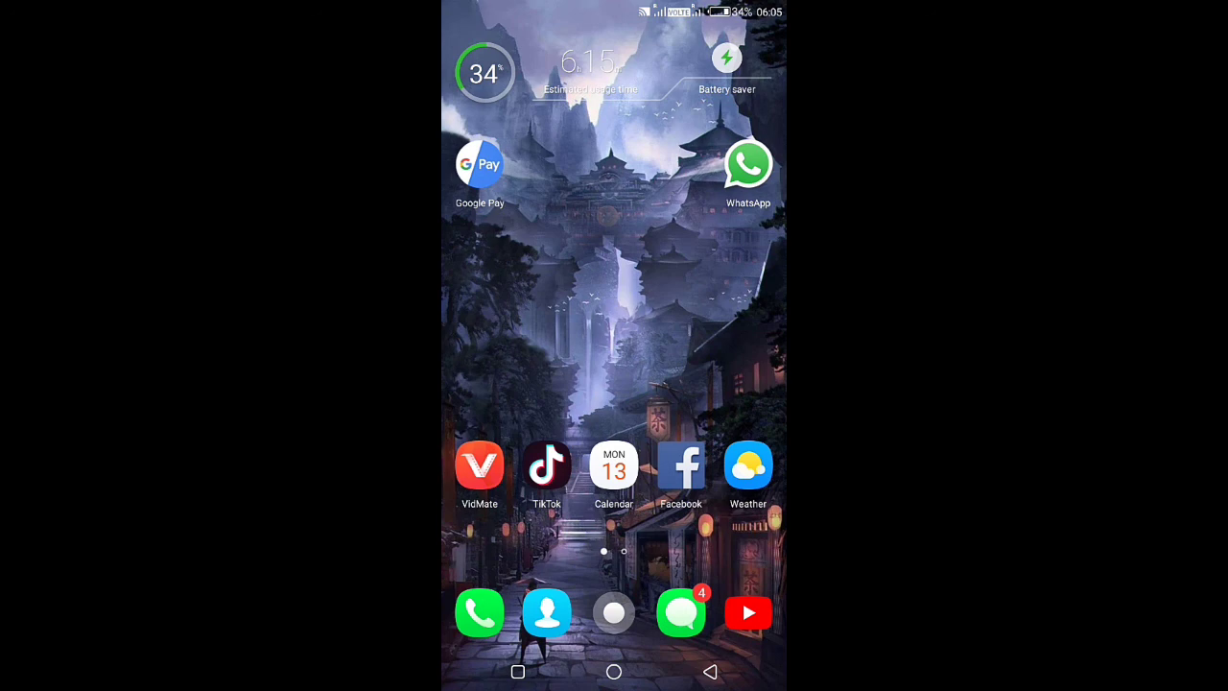
key(XF86PowerOff)
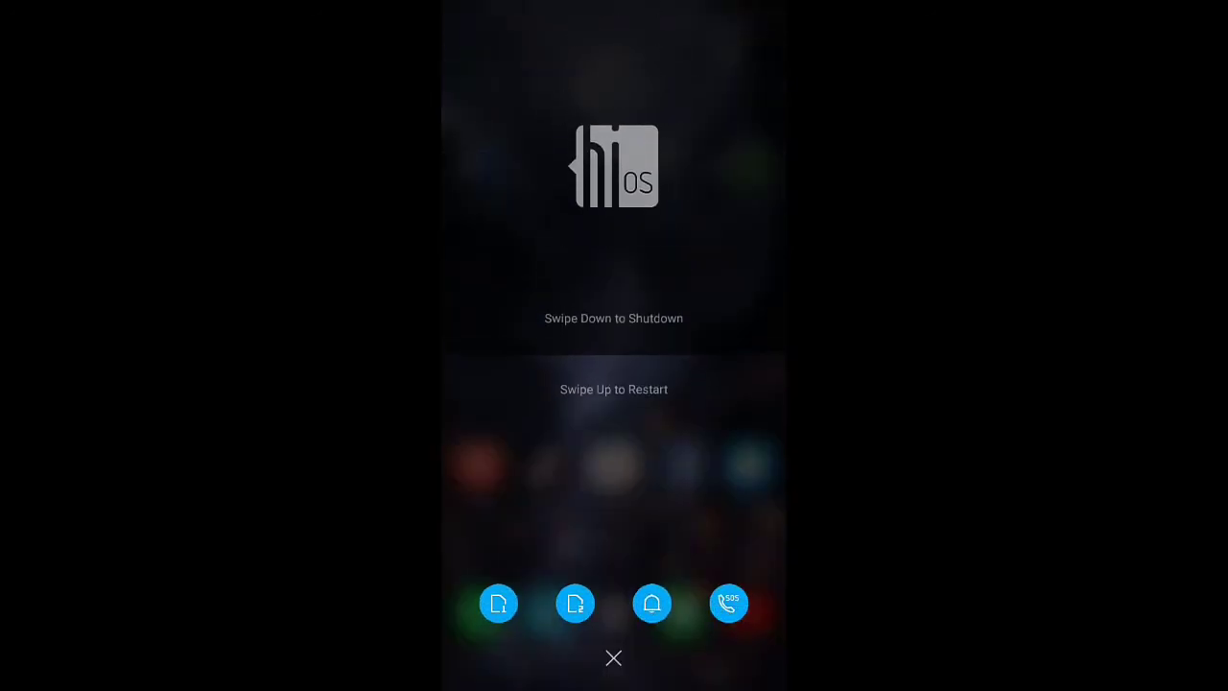
click(614, 658)
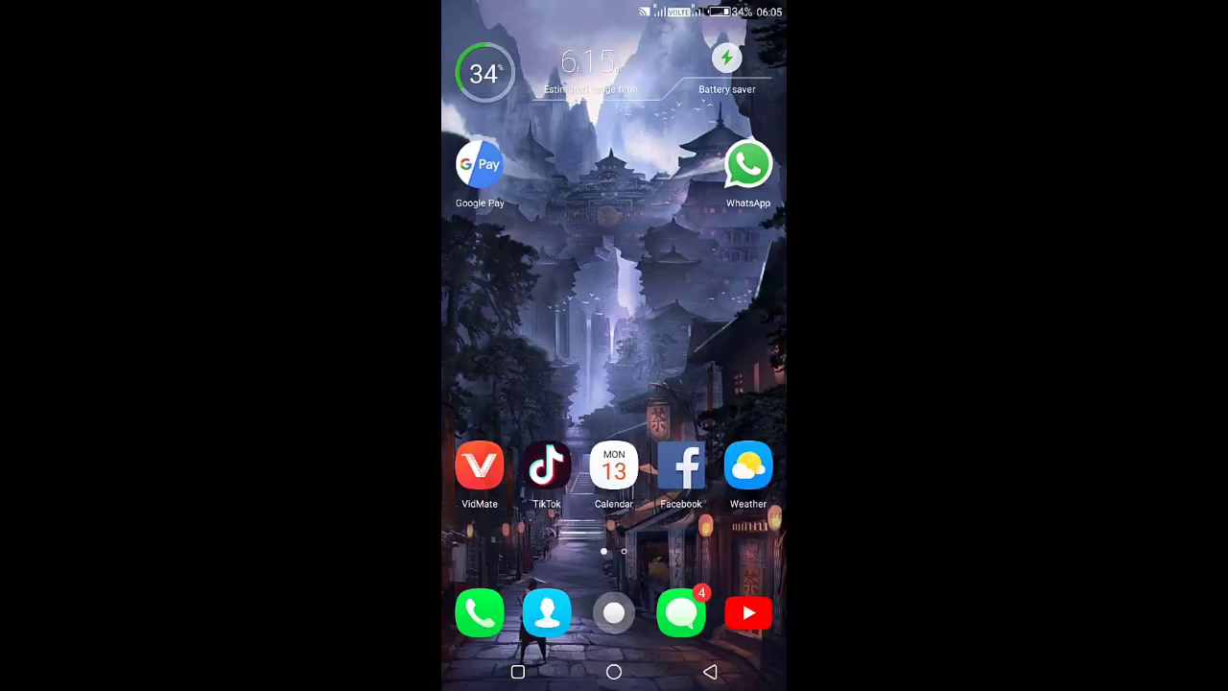